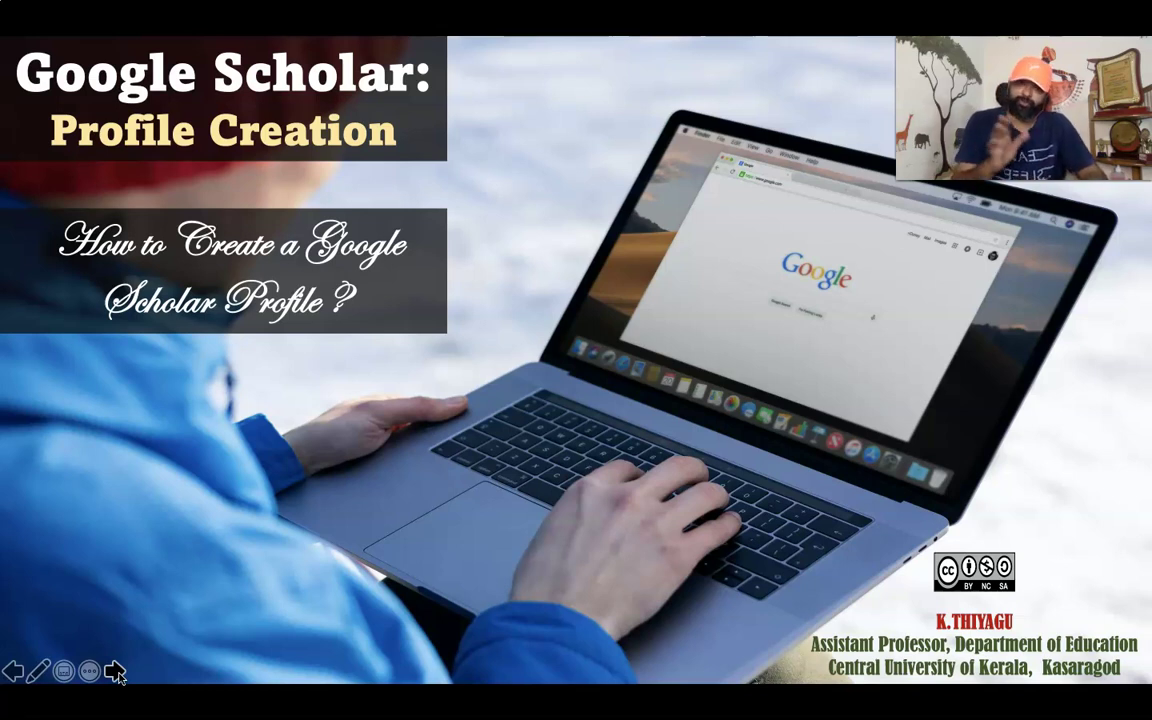
left_click(116, 672)
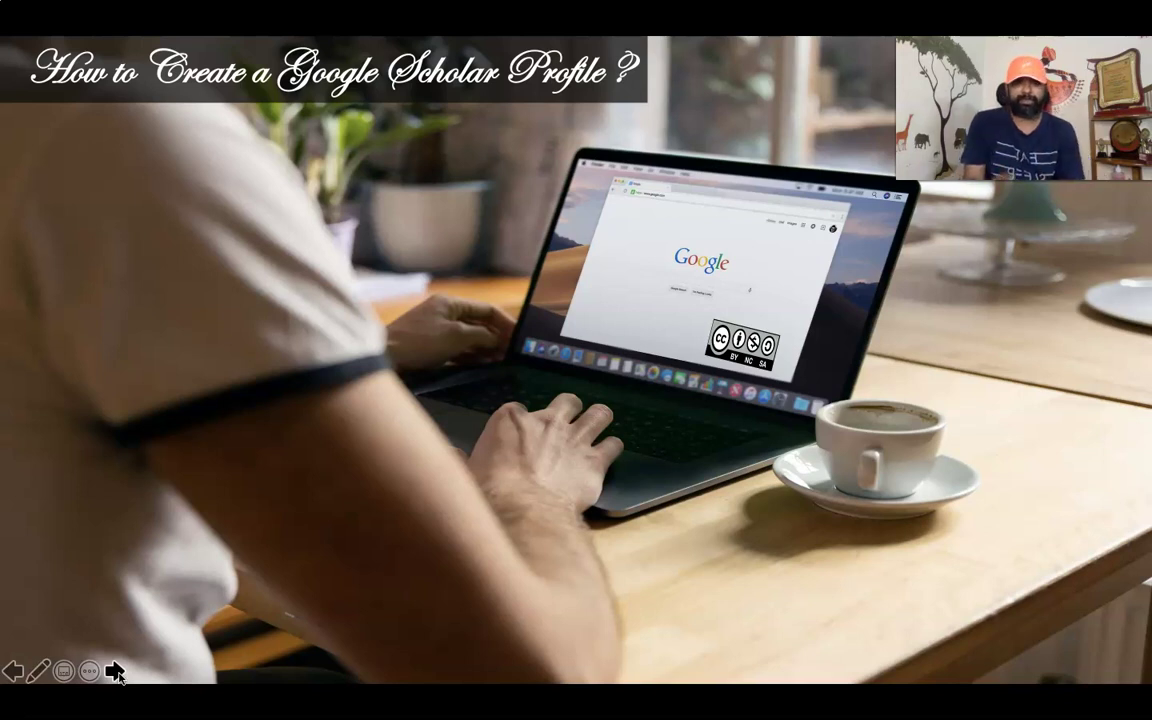
left_click(115, 672)
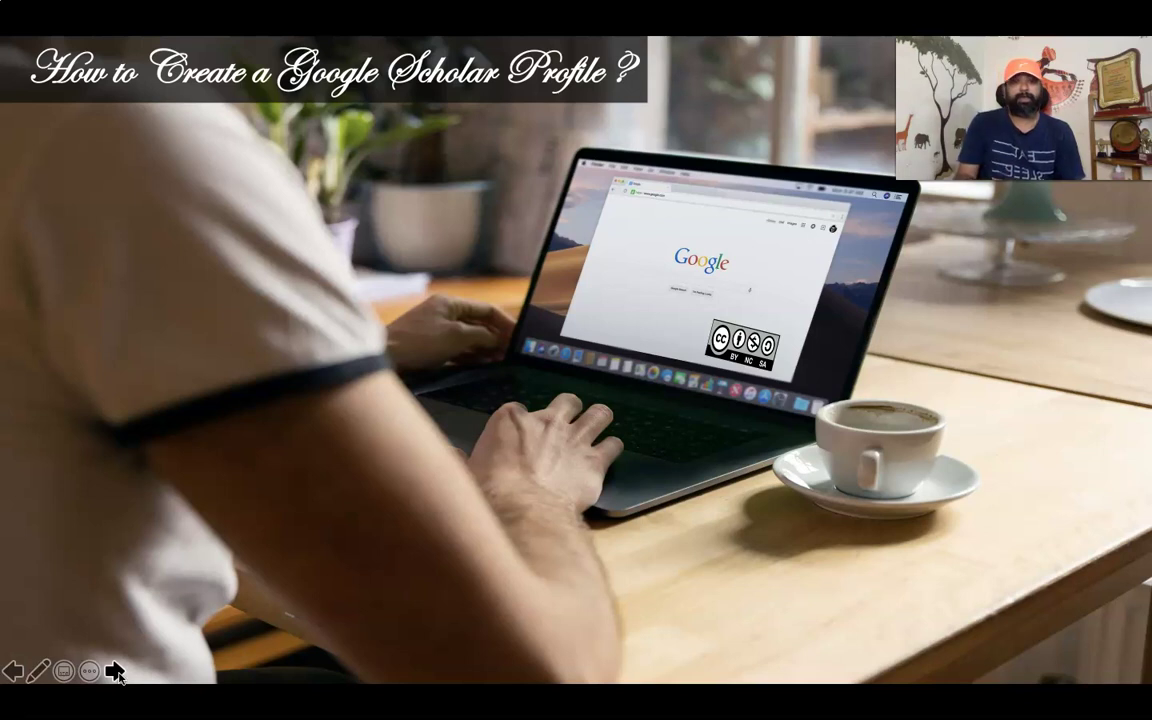
left_click(115, 672)
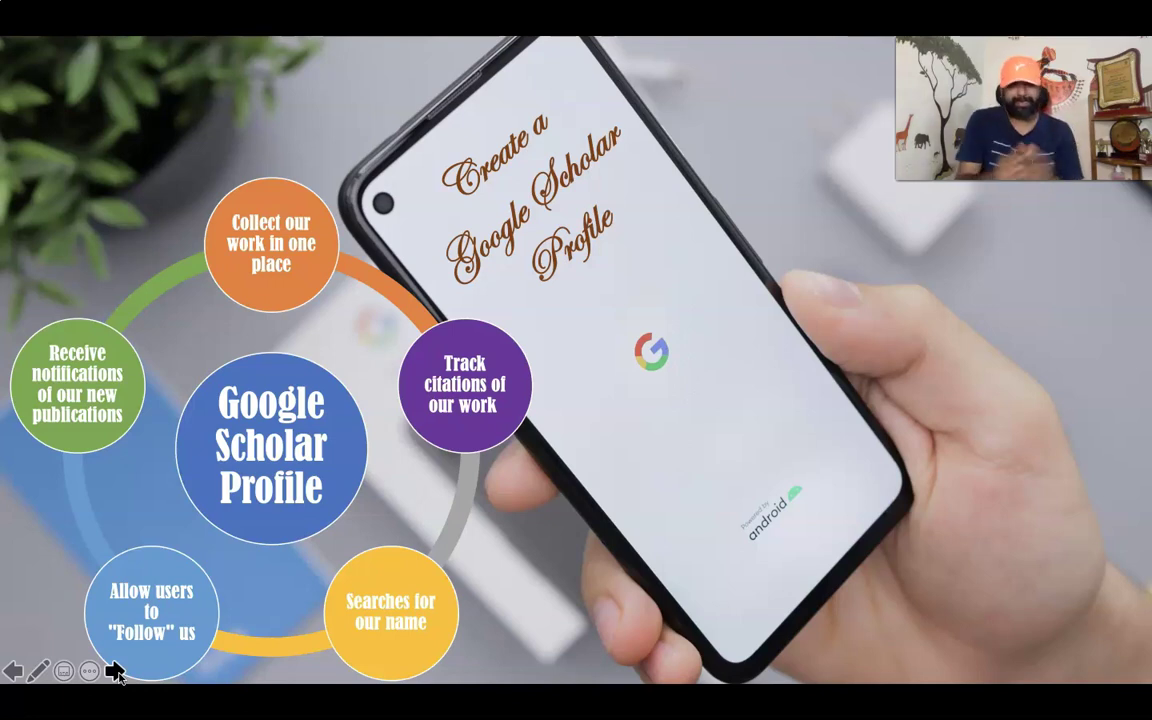
left_click(115, 673)
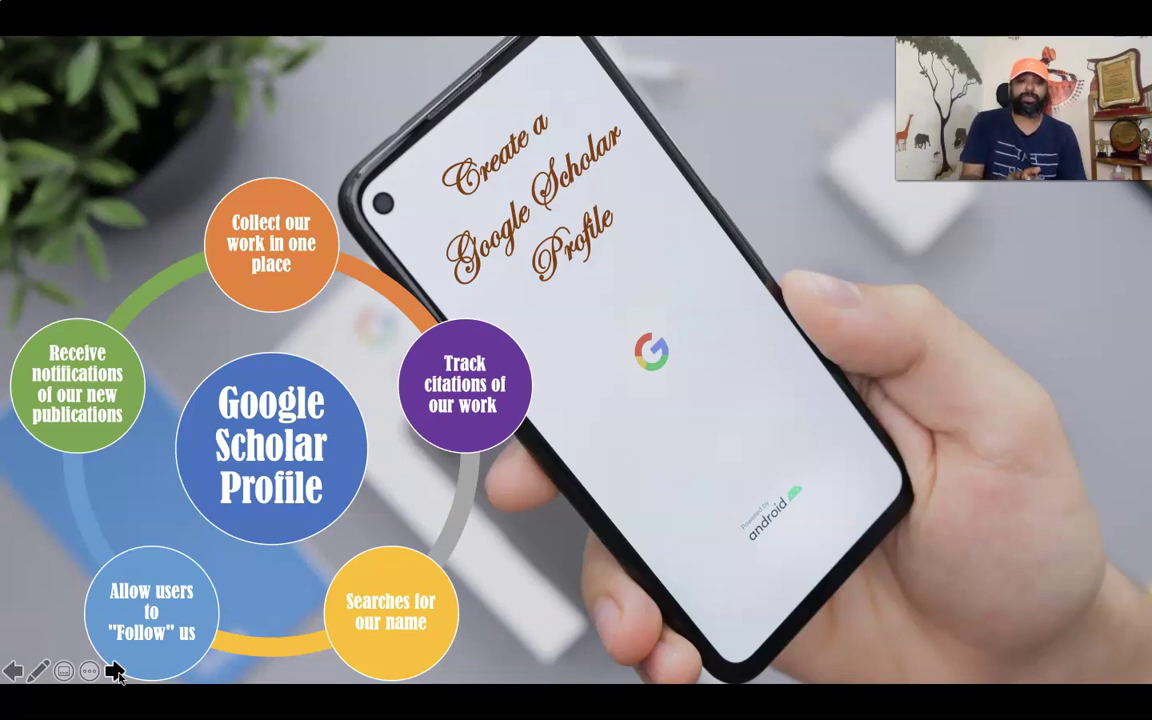
left_click(116, 673)
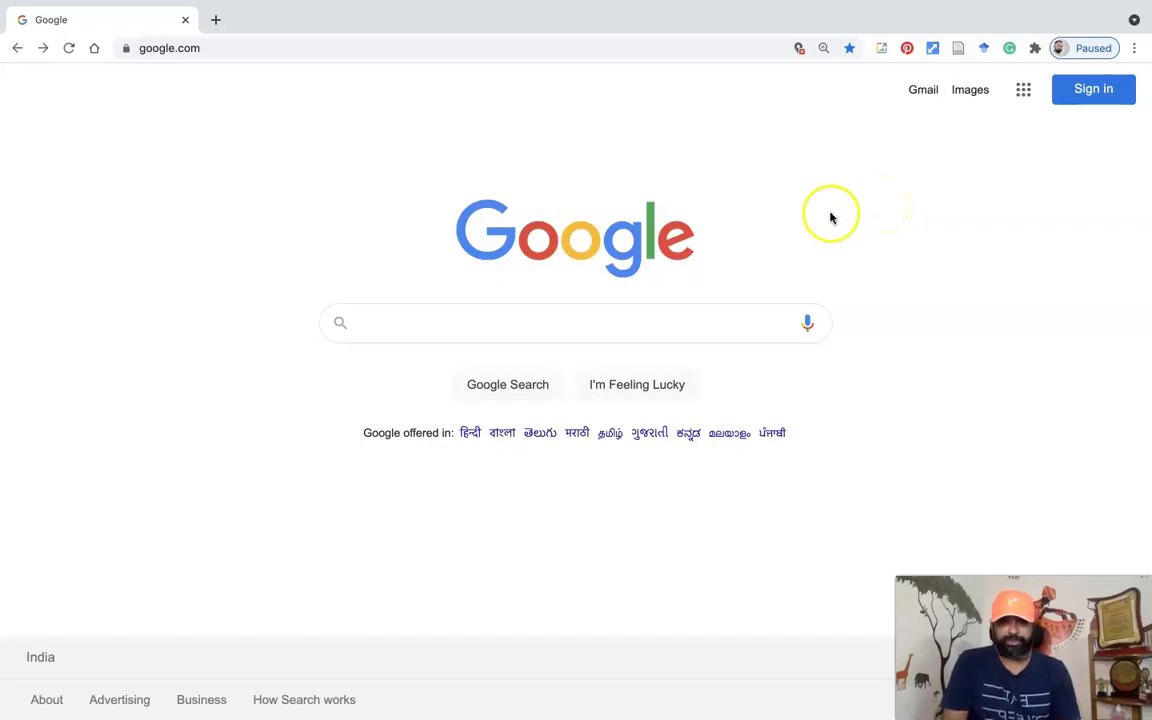
Search Google for "google scholar" and open the Google Scholar website from the results
left_click(423, 330)
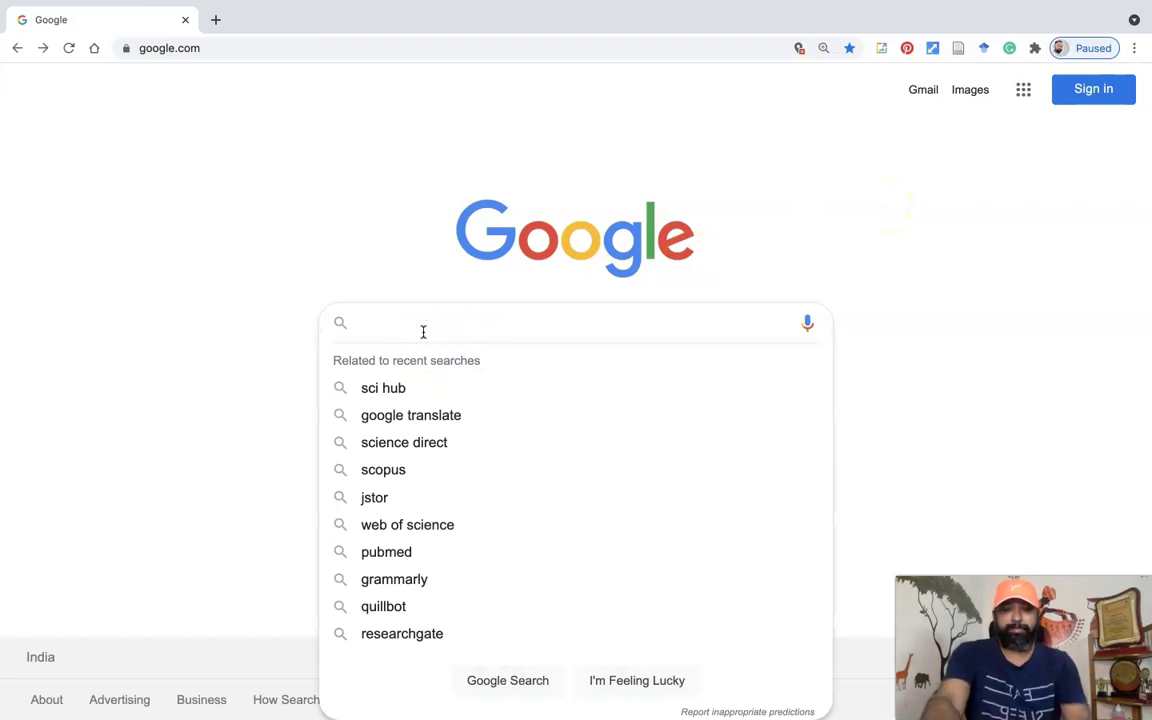
type("googl")
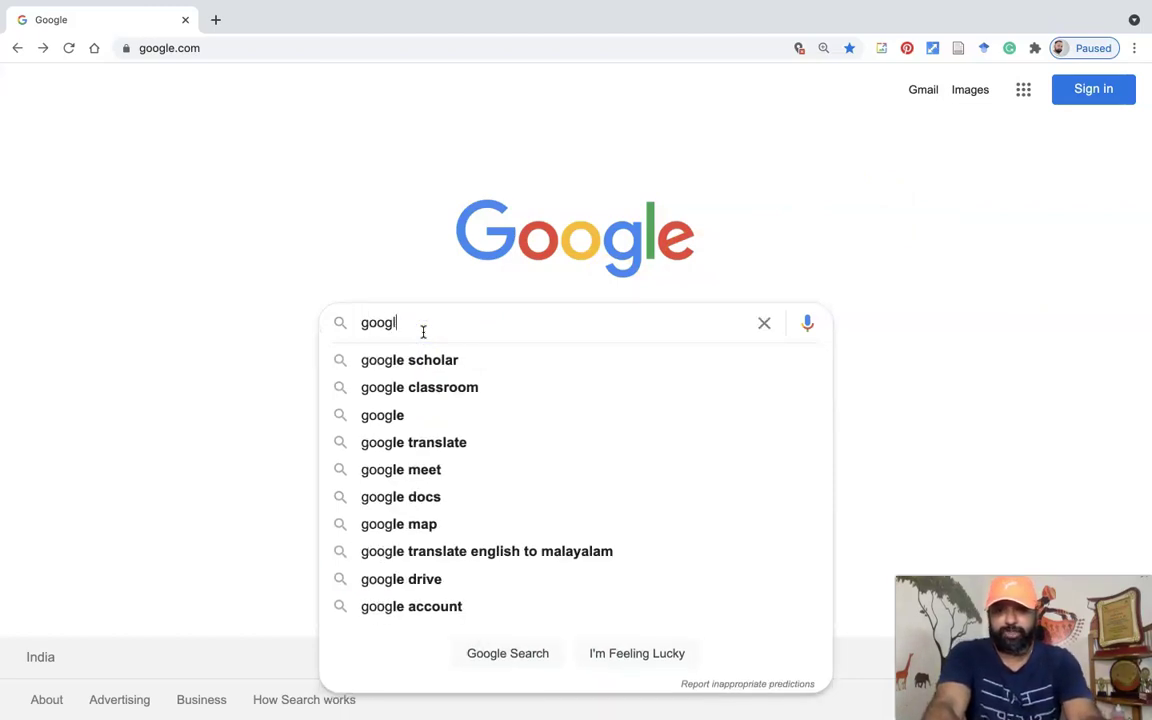
type("e scholar")
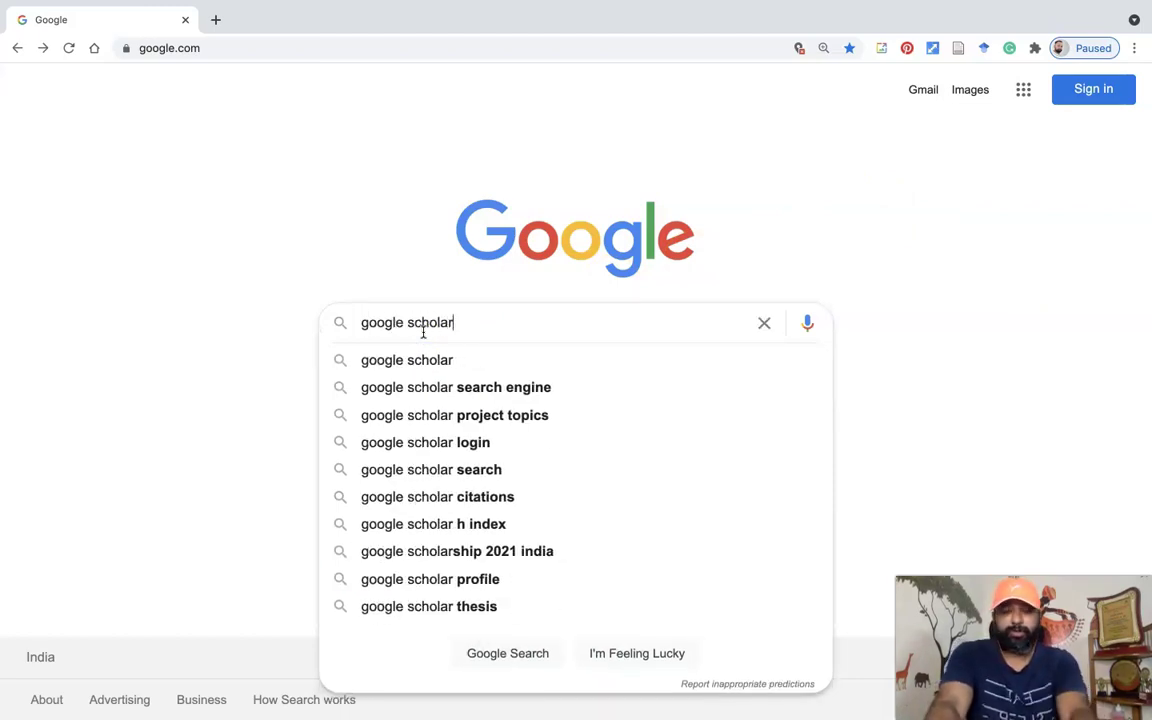
key("Return")
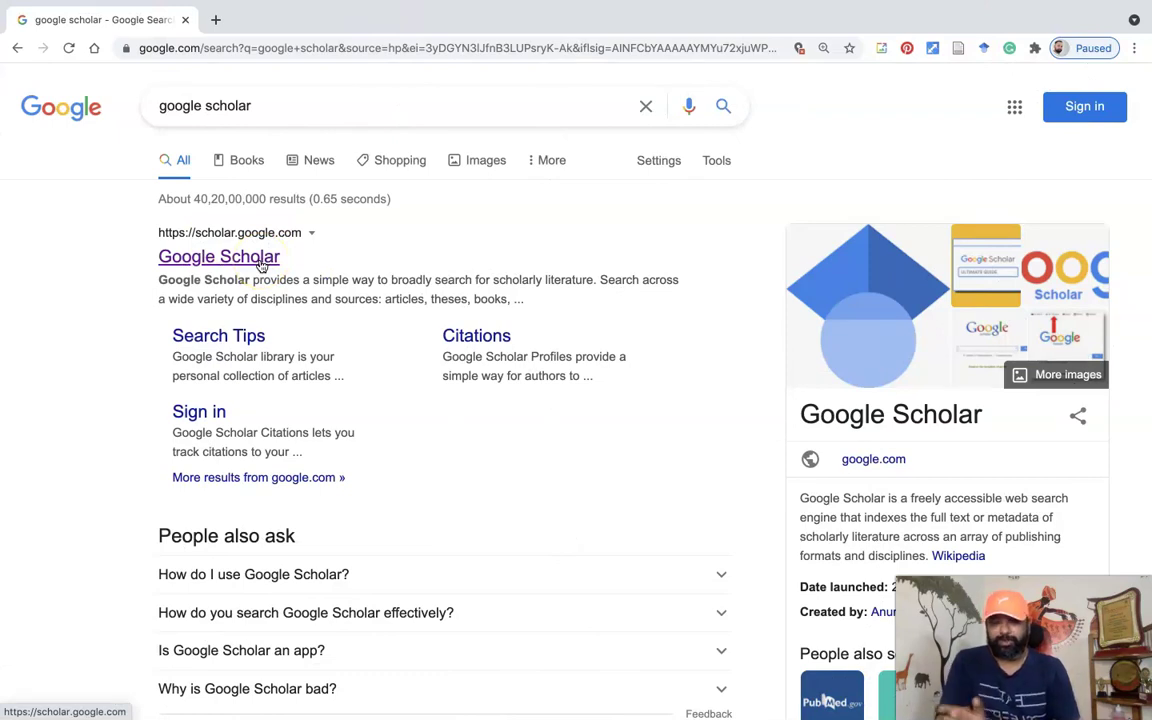
left_click(260, 259)
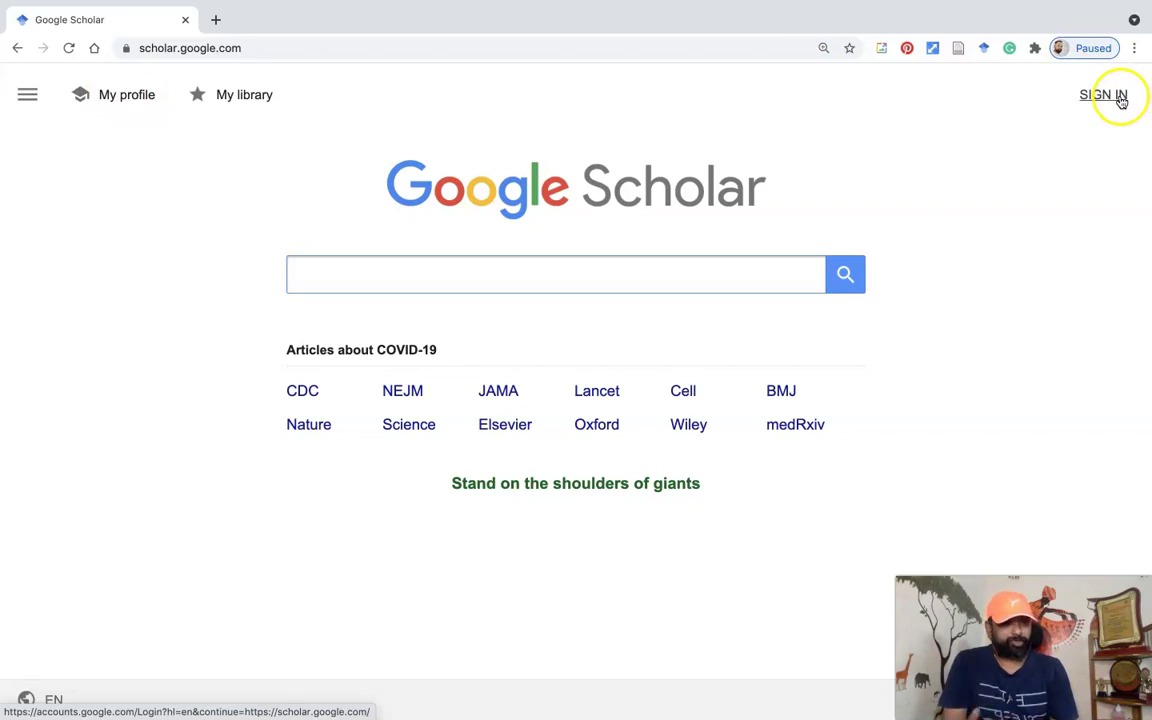
Open My profile in Google Scholar and choose the Google account to sign in with
left_click(121, 98)
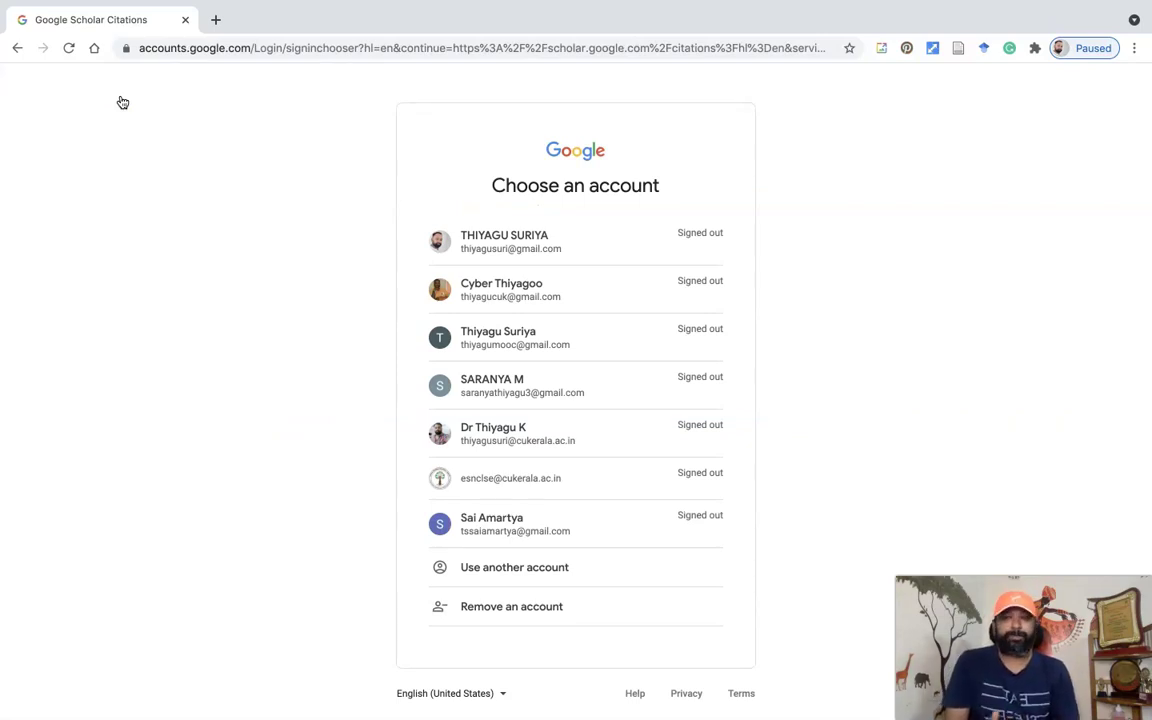
left_click(162, 103)
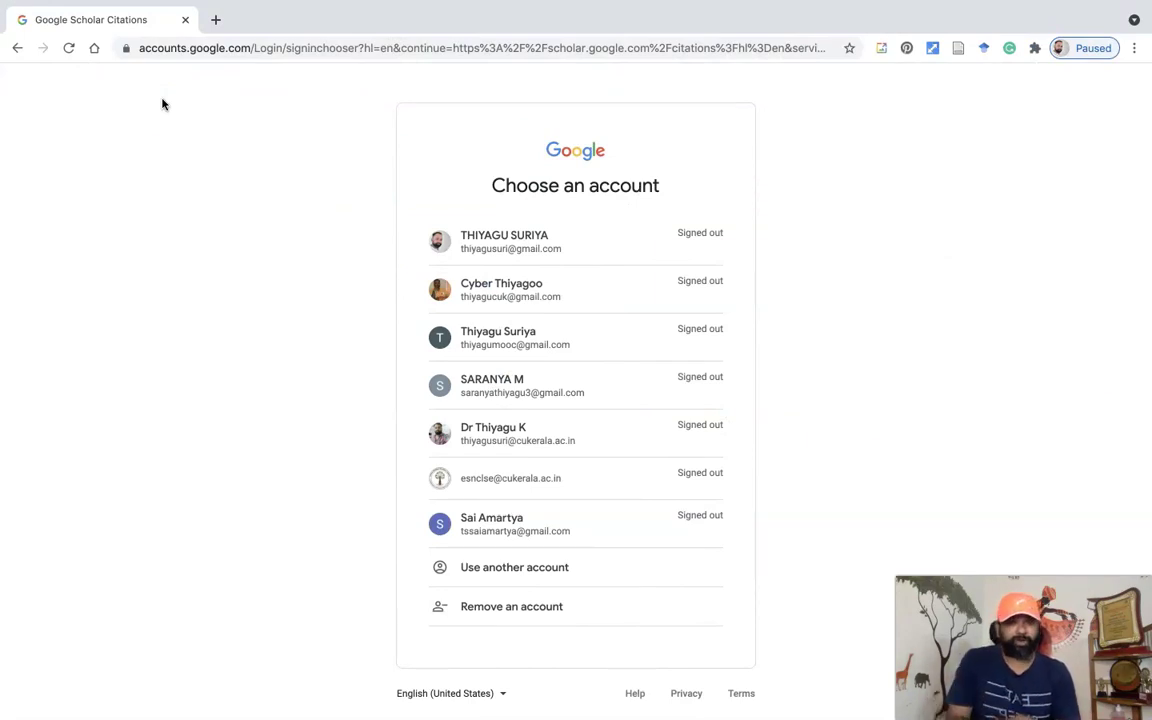
left_click(541, 348)
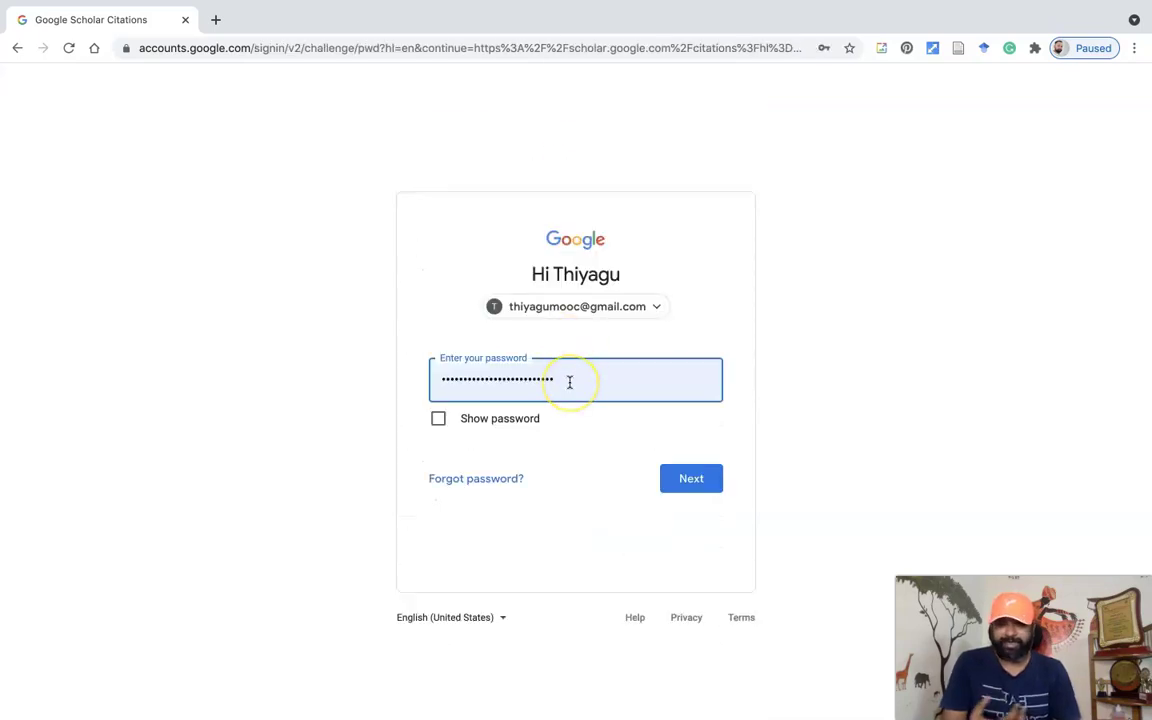
Submit the saved account password and confirm the account's recovery phone number and email
left_click(569, 382)
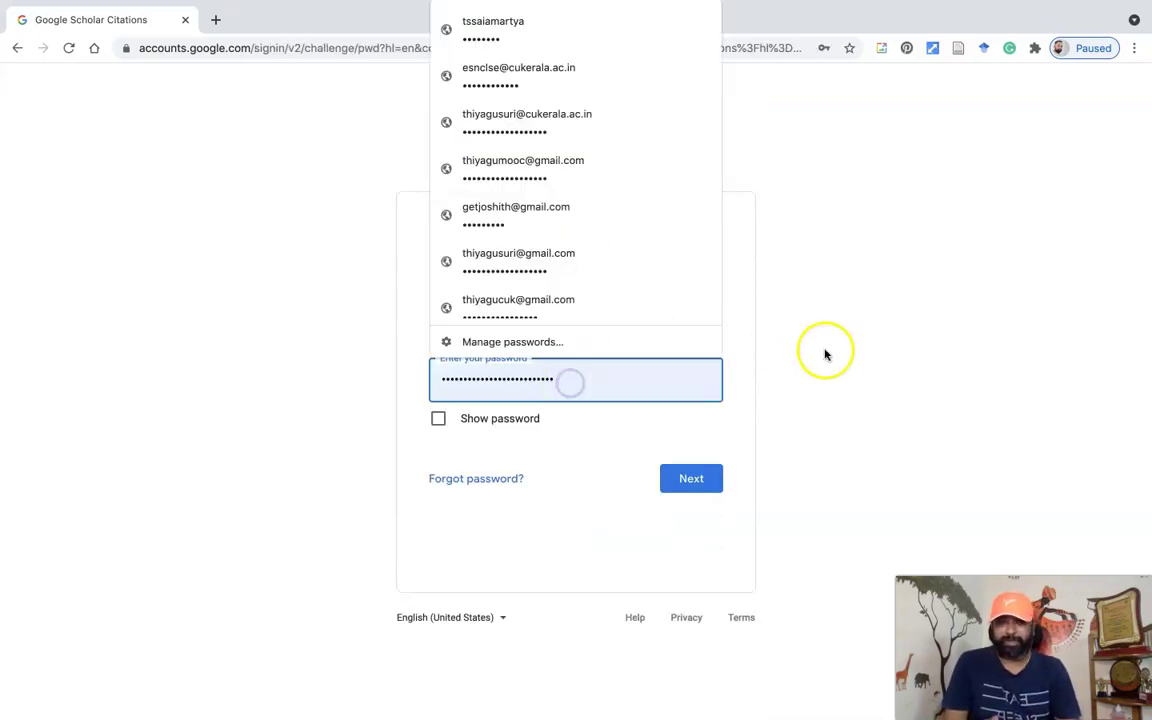
left_click(856, 338)
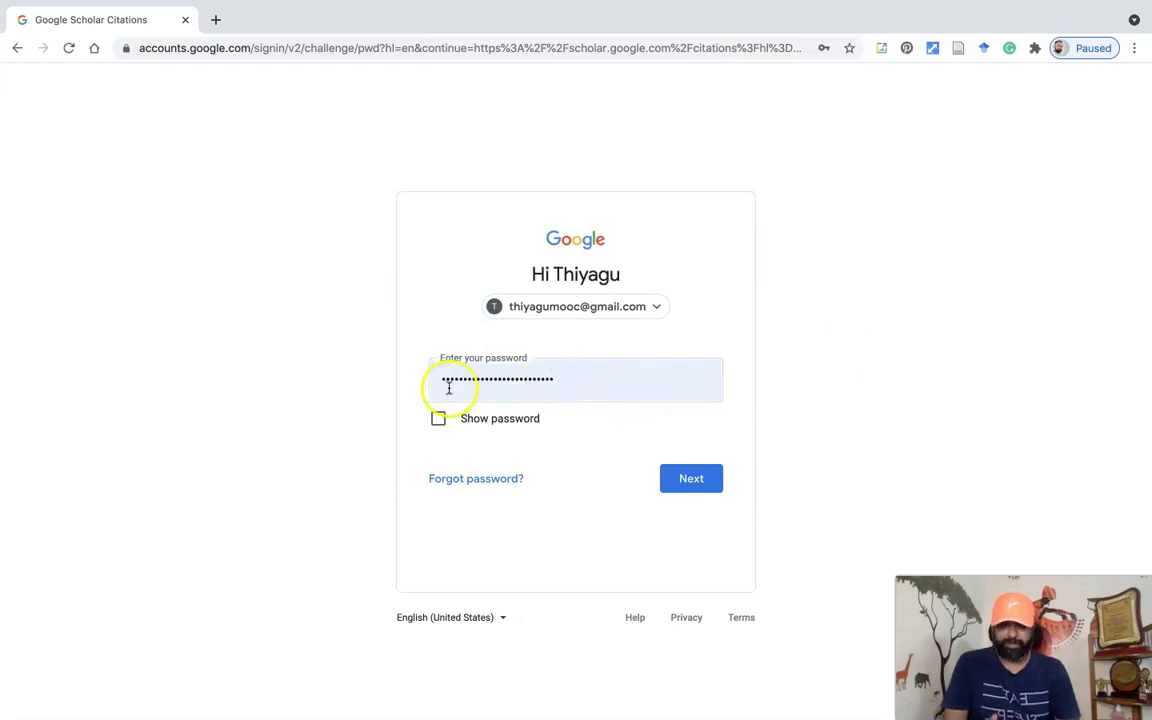
left_click(690, 484)
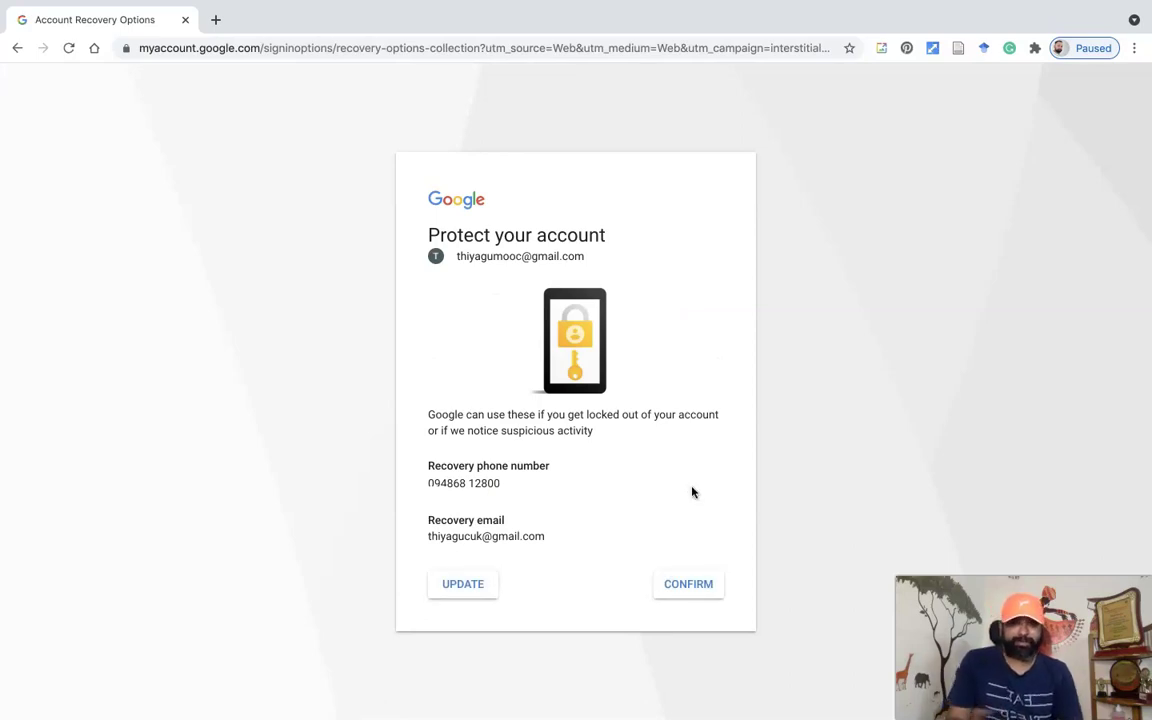
left_click(704, 592)
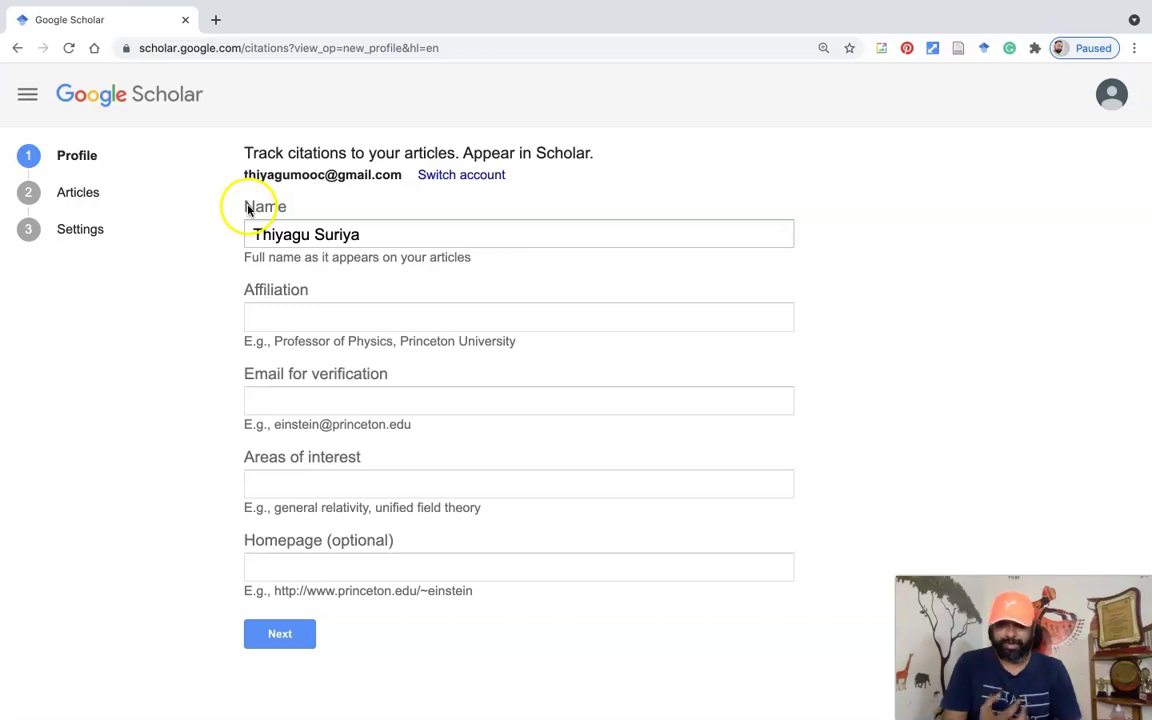
Replace the surname in the profile's Name field with the author's initial
left_click(356, 234)
left_click_drag(356, 234, 317, 234)
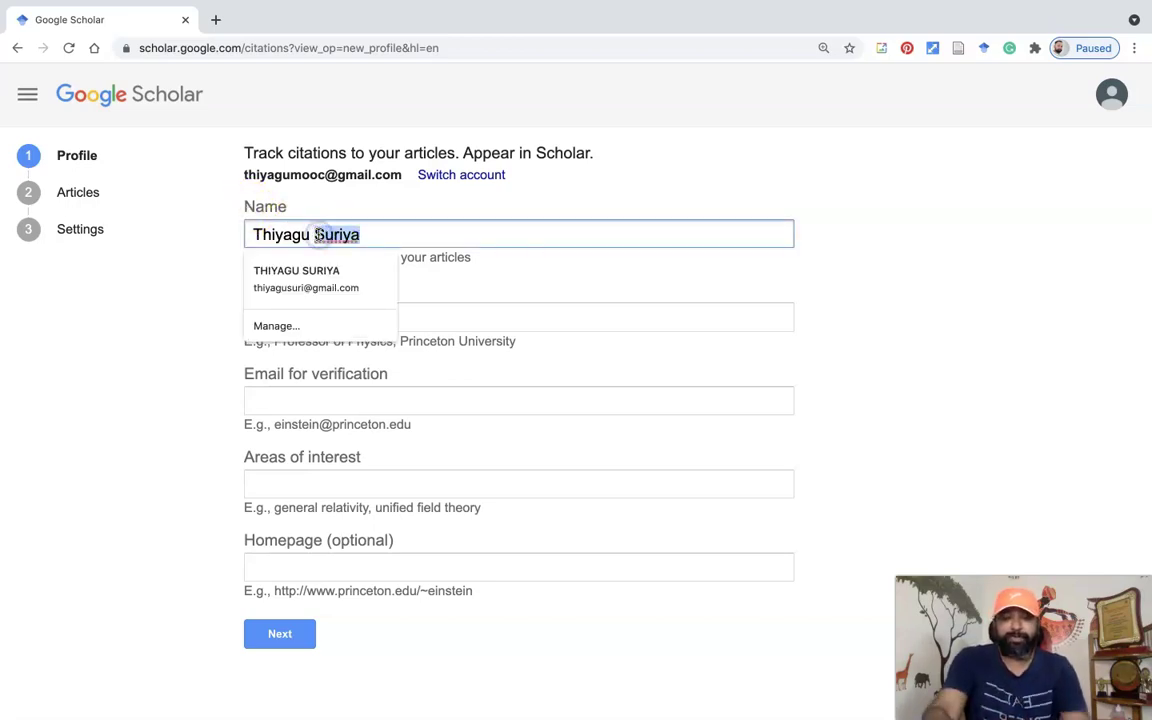
type("K")
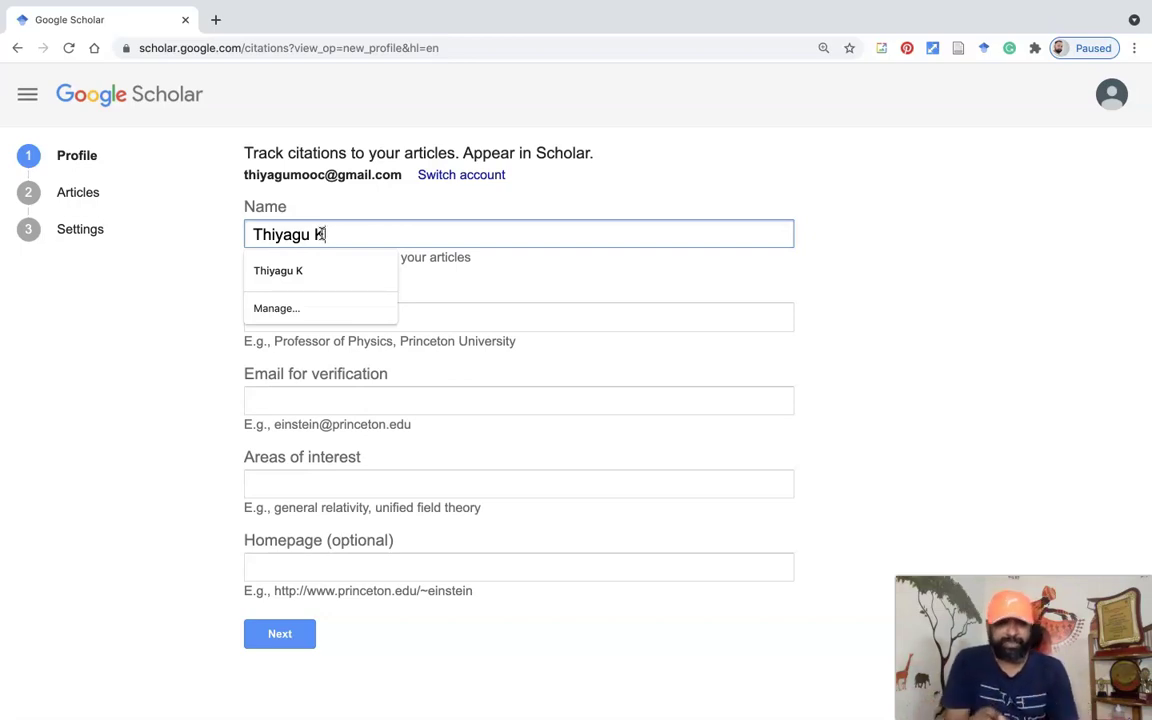
left_click(565, 268)
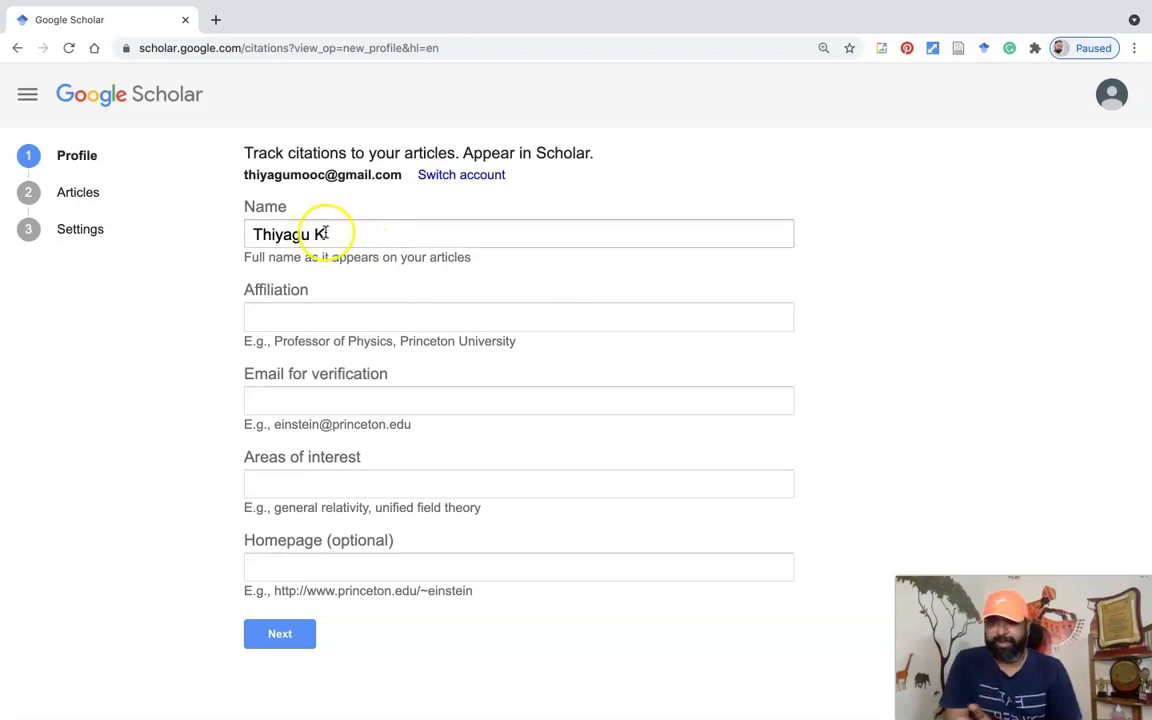
Enter "Assistant Professor, Central University of Kerala" as the affiliation, leaving the email for verification blank
left_click(290, 316)
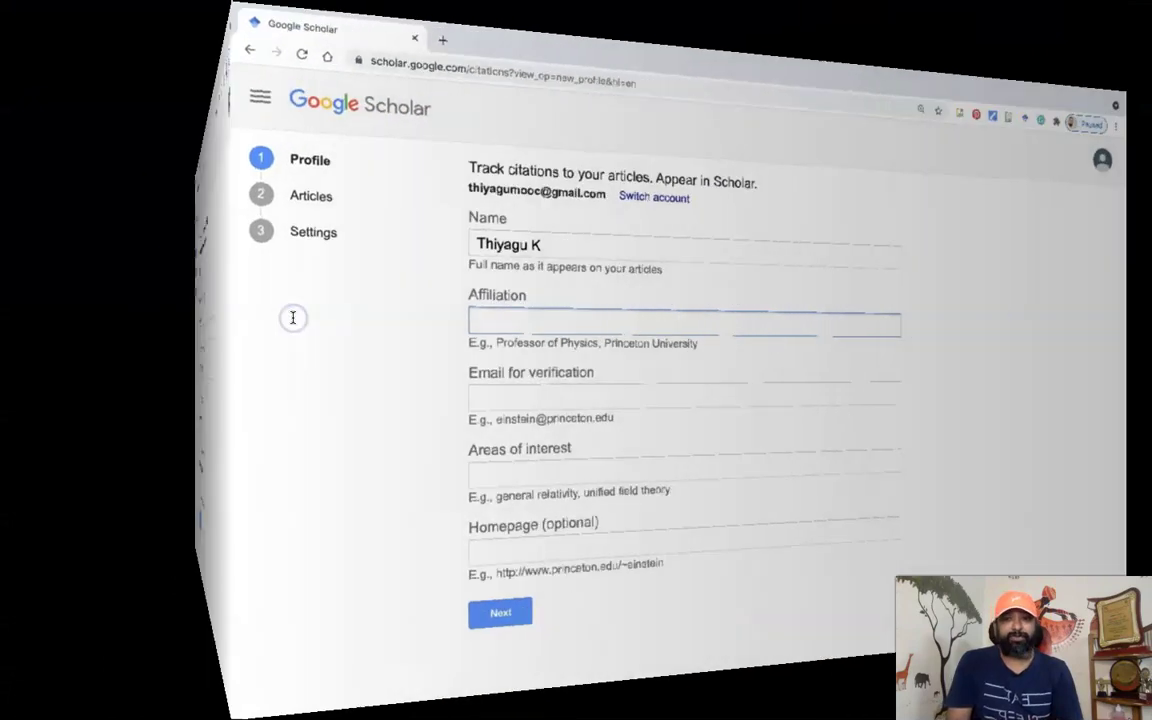
type("Assistant Professor, Central University of Kerala")
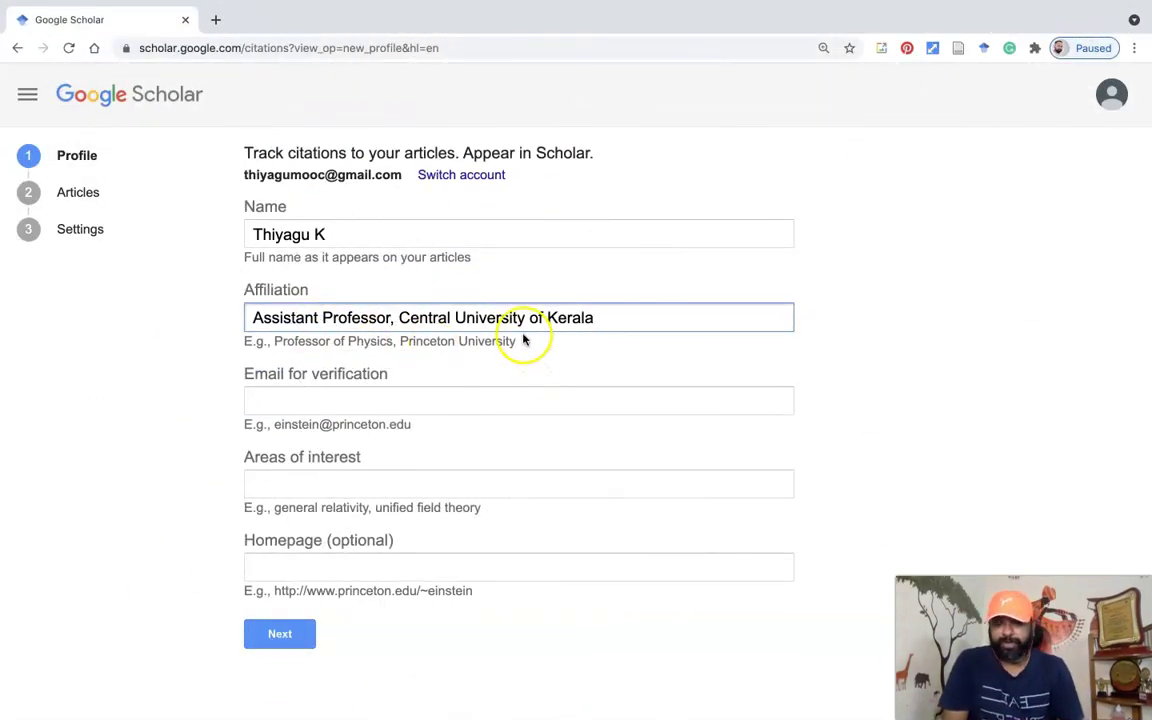
left_click_drag(516, 341, 239, 342)
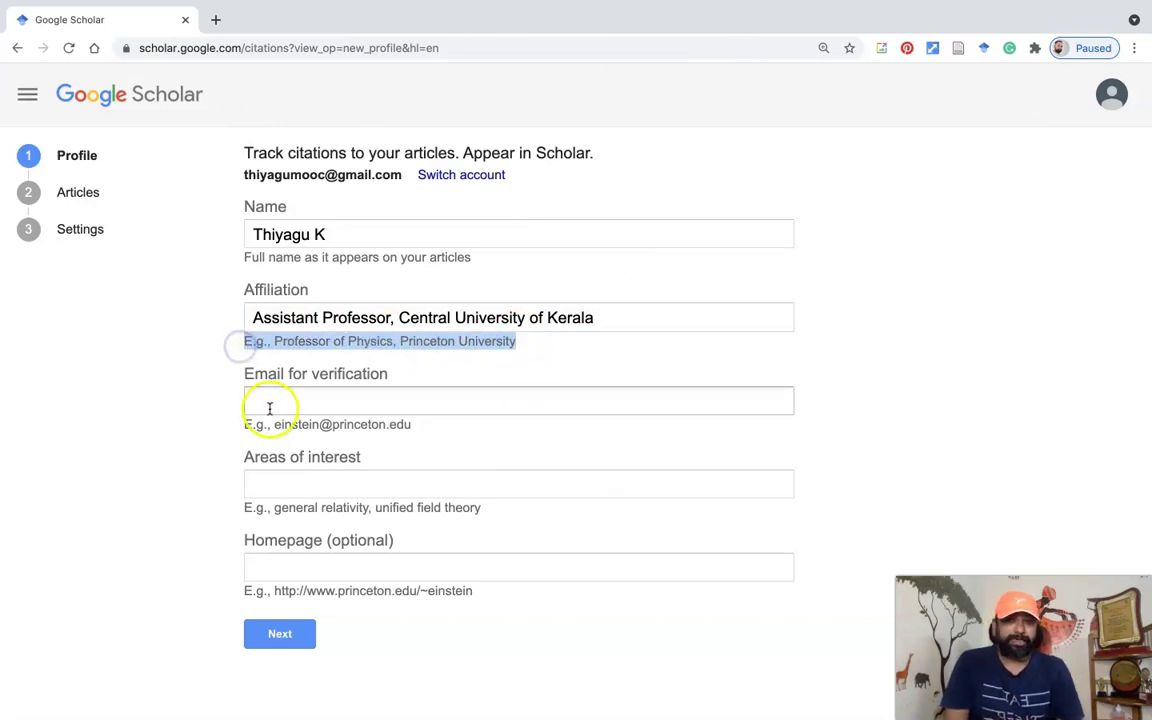
left_click(270, 406)
left_click(822, 388)
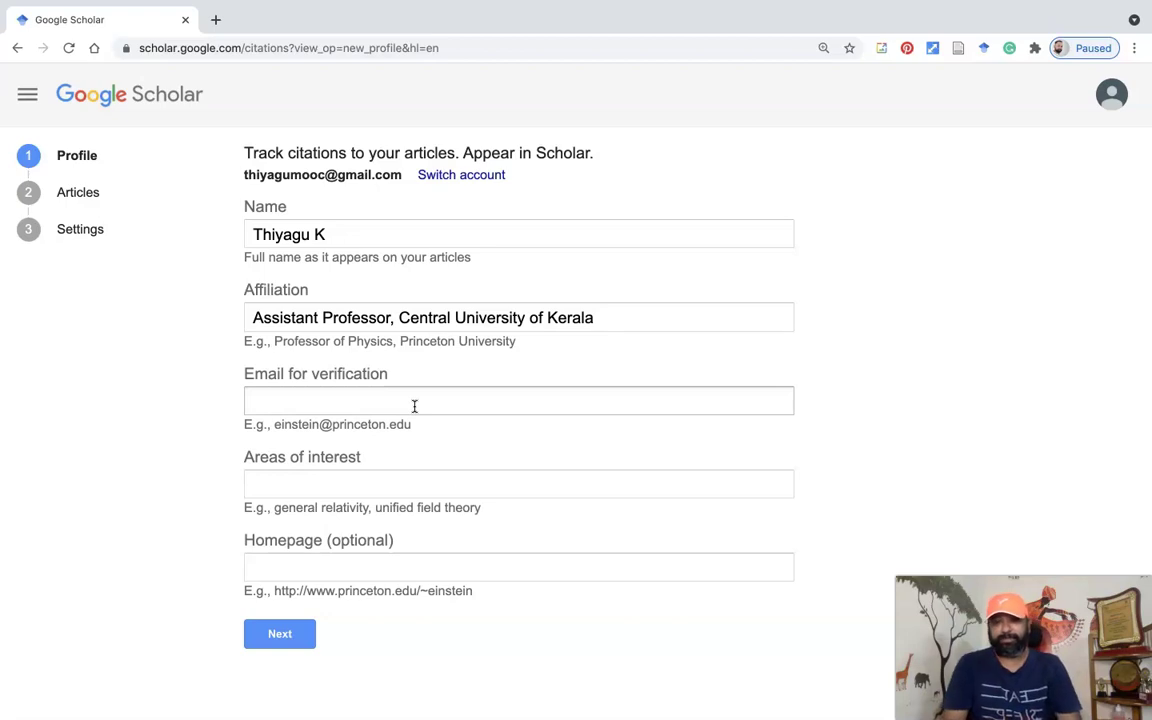
Enter "Educational Technology, ICT in Education, Mathematics Education" as the areas of interest
left_click(324, 489)
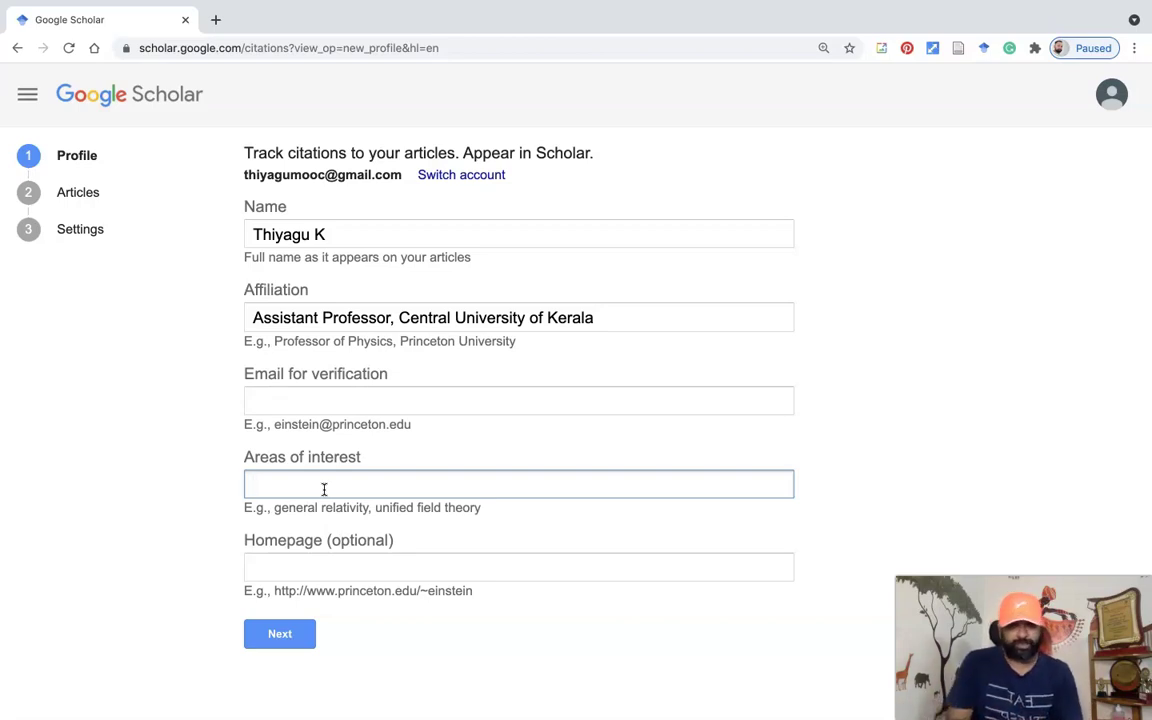
type("Educational ZTe")
key("BackSpace")
key("BackSpace")
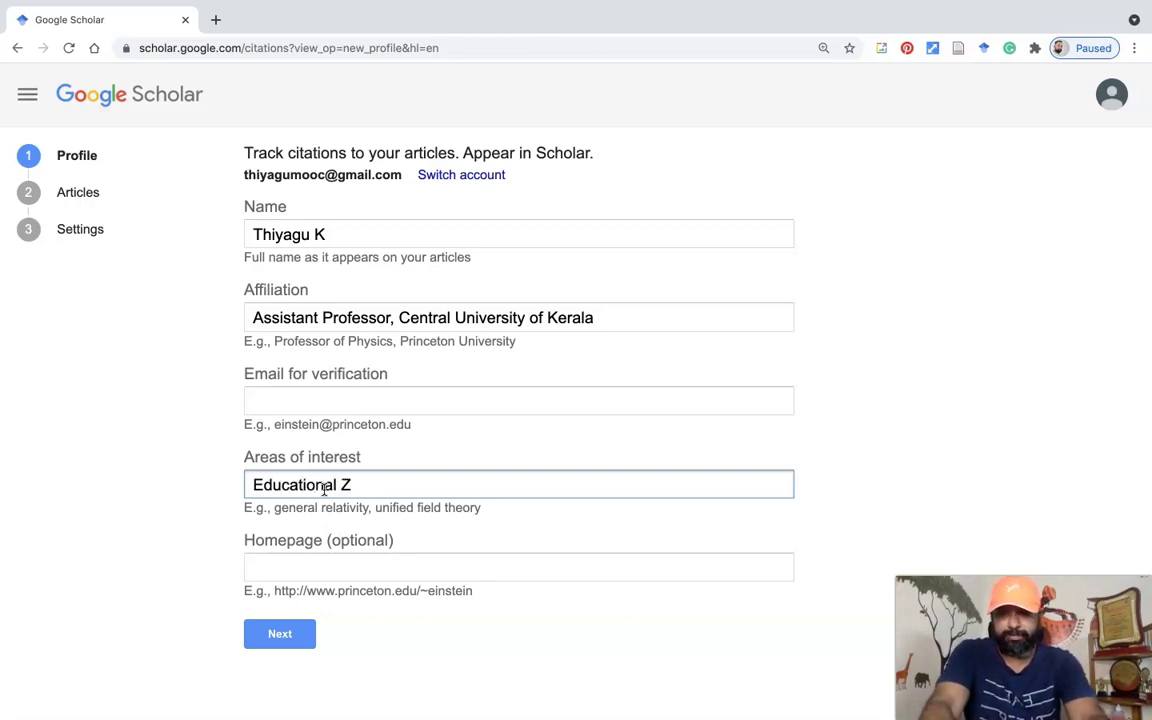
type("Technolo")
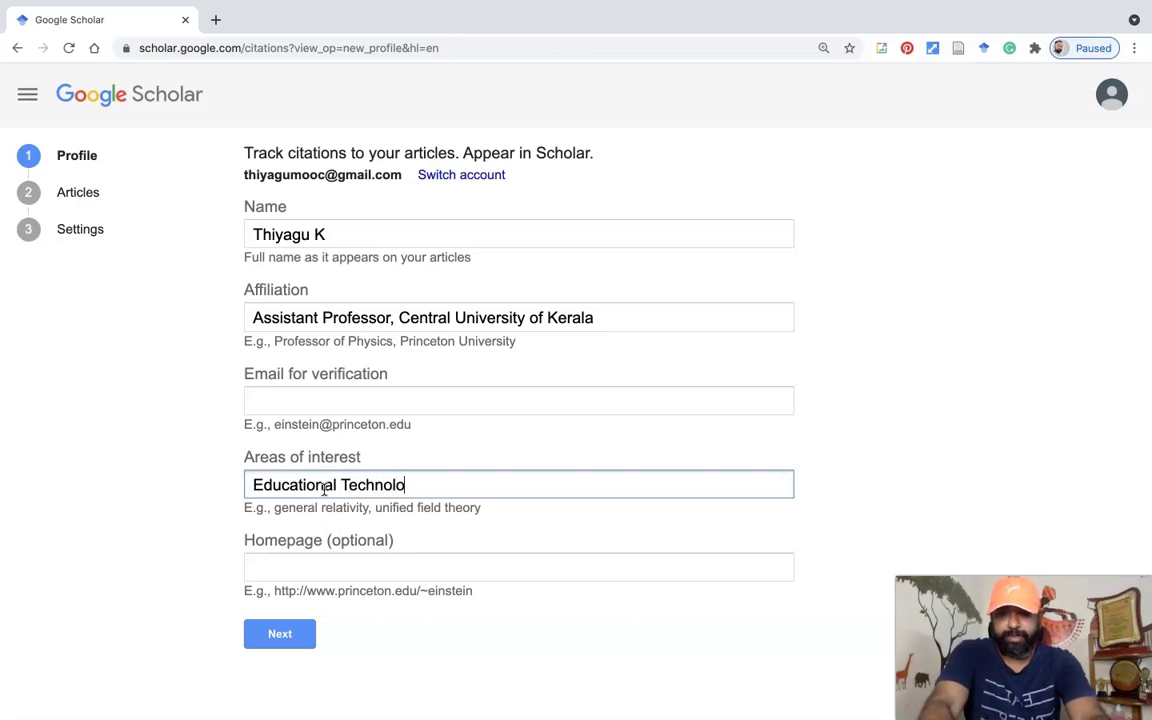
type("gy, ICT in Education,")
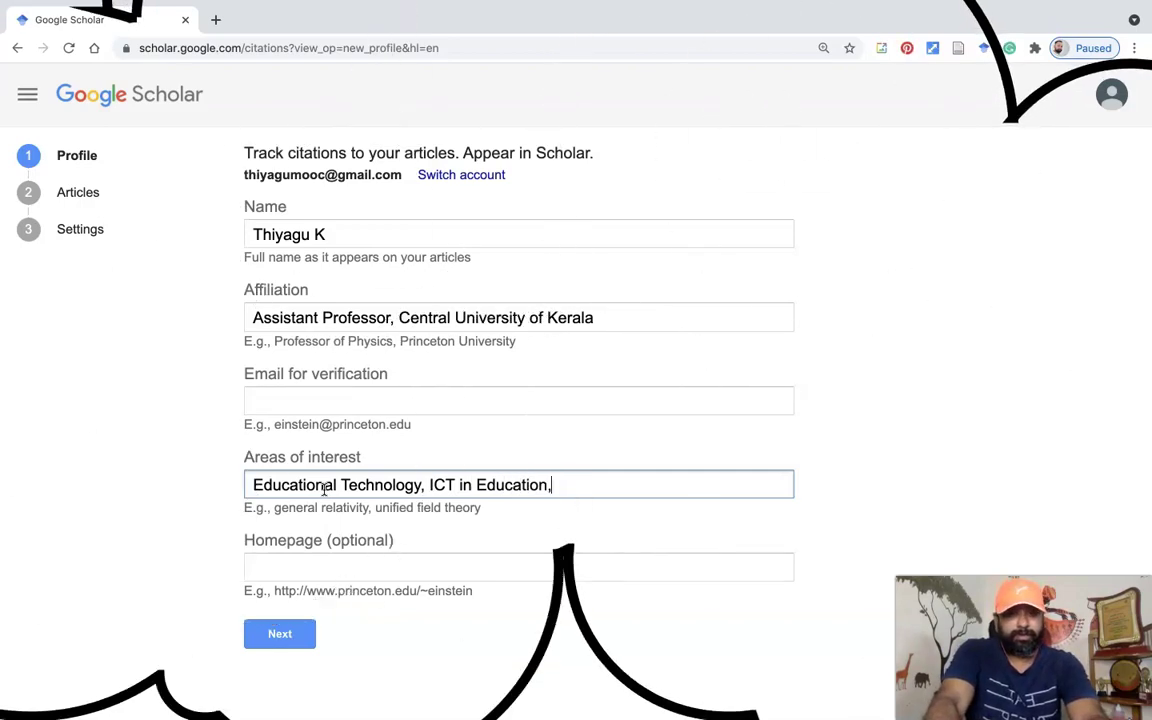
type(" Mathemati")
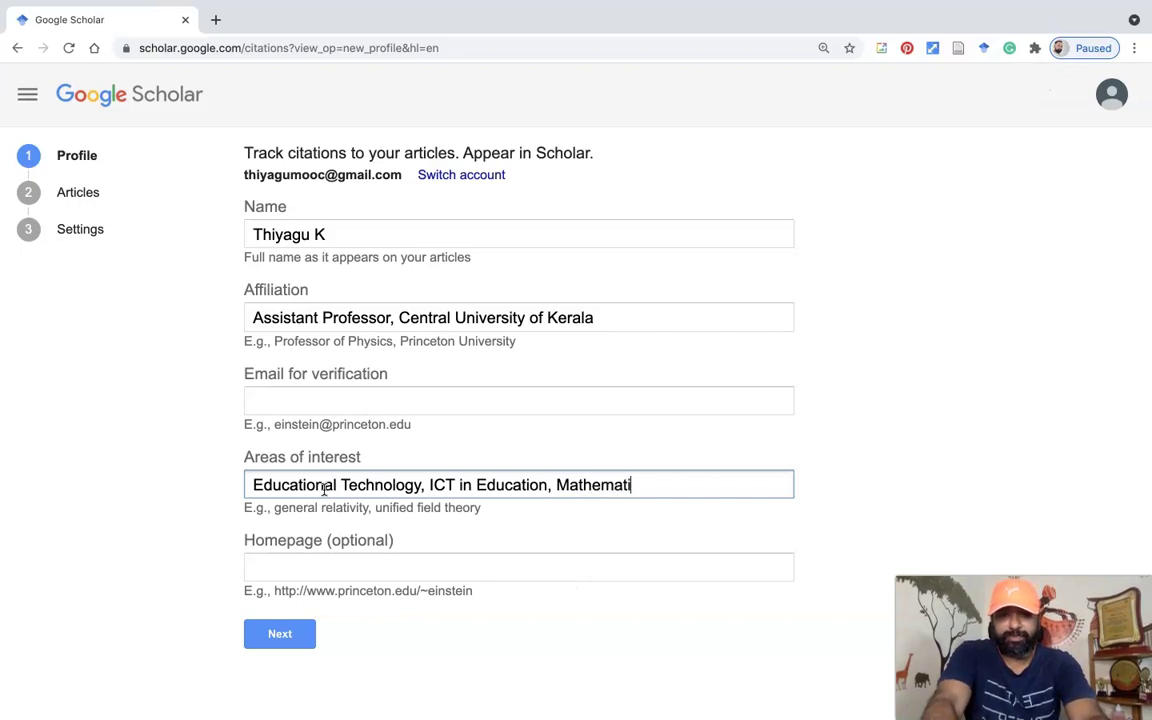
type("cs Education")
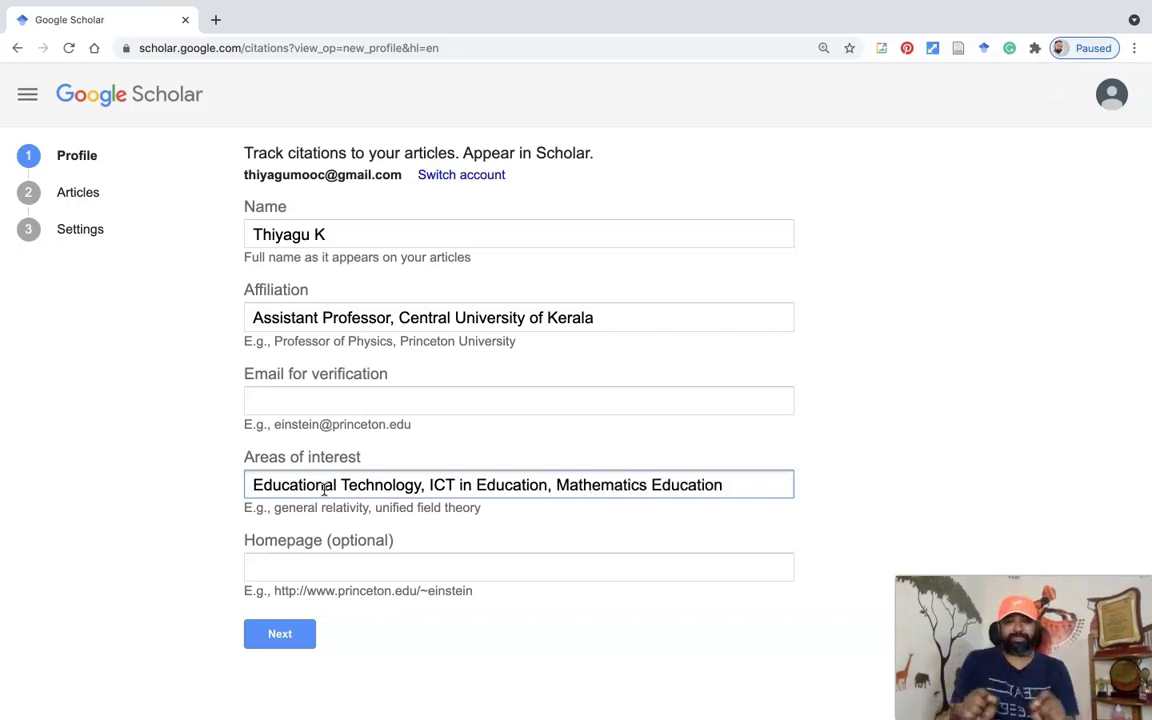
Leave the optional homepage blank and continue from the profile details to the article selection
left_click(323, 566)
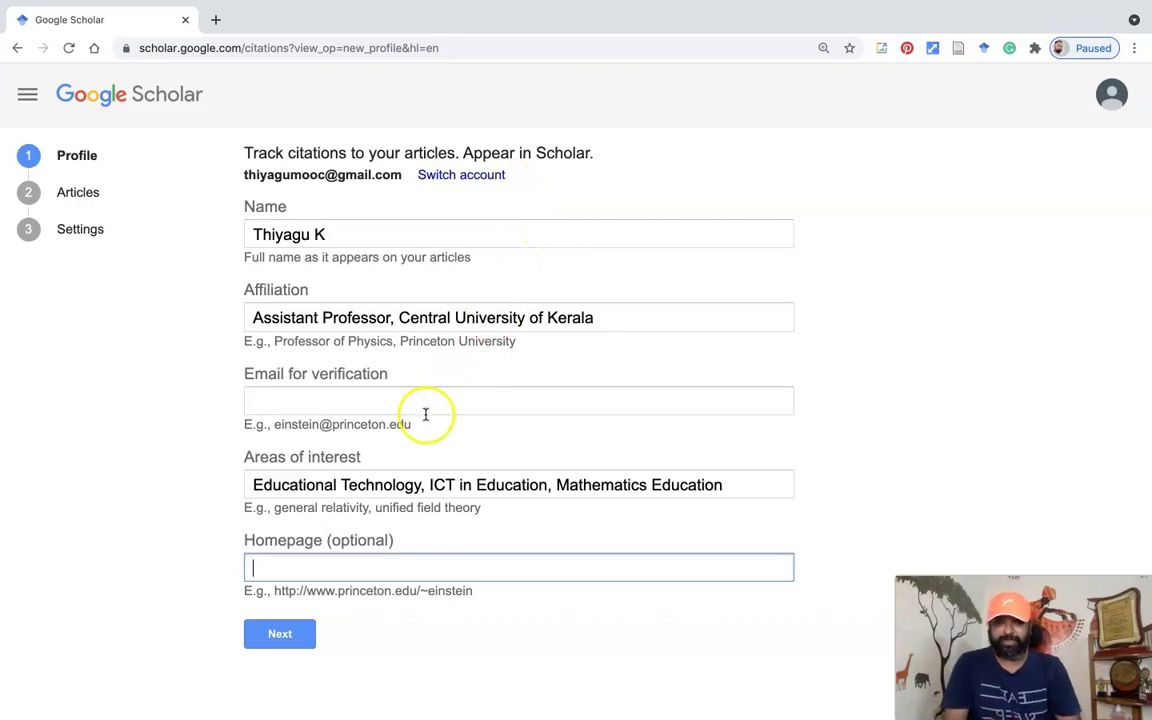
left_click(279, 641)
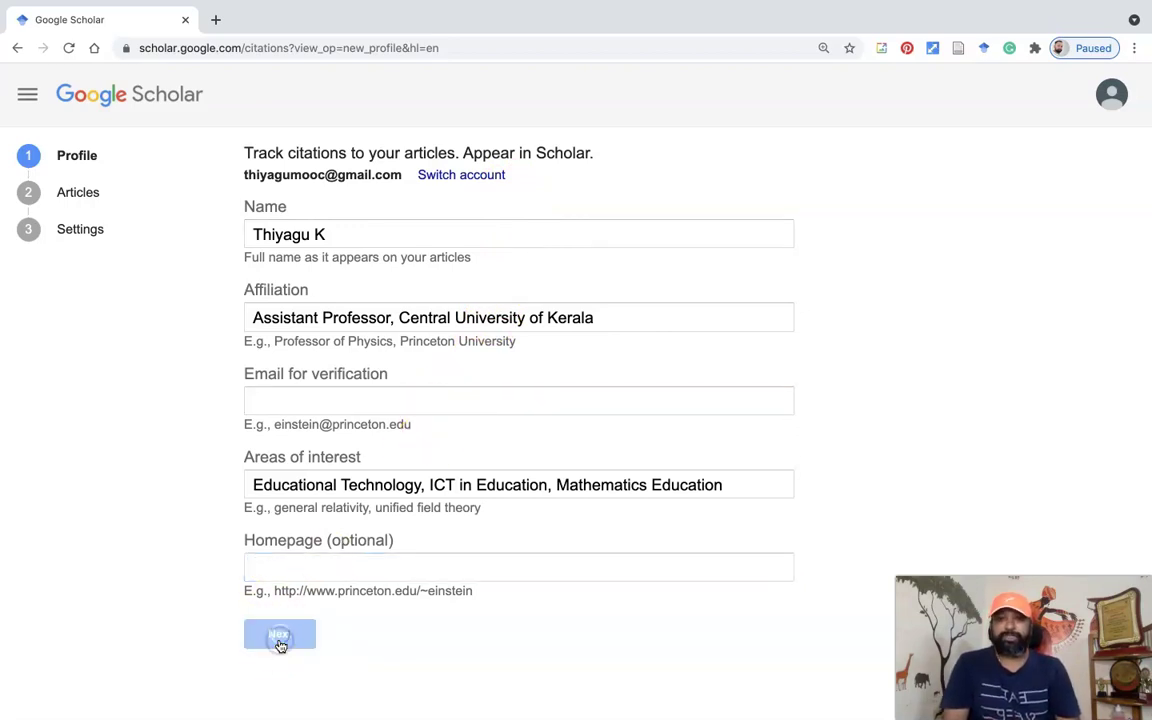
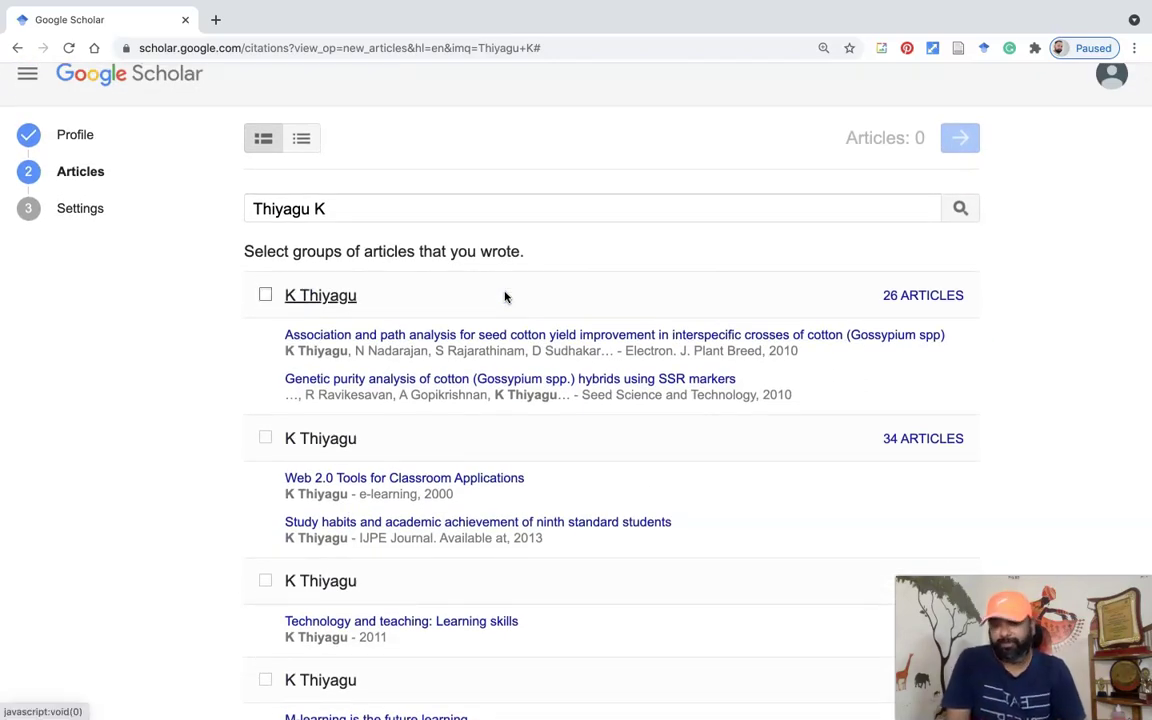
Open the author's 34-article group, select all of its articles and continue to the profile settings
scroll(505, 296, "up", 1)
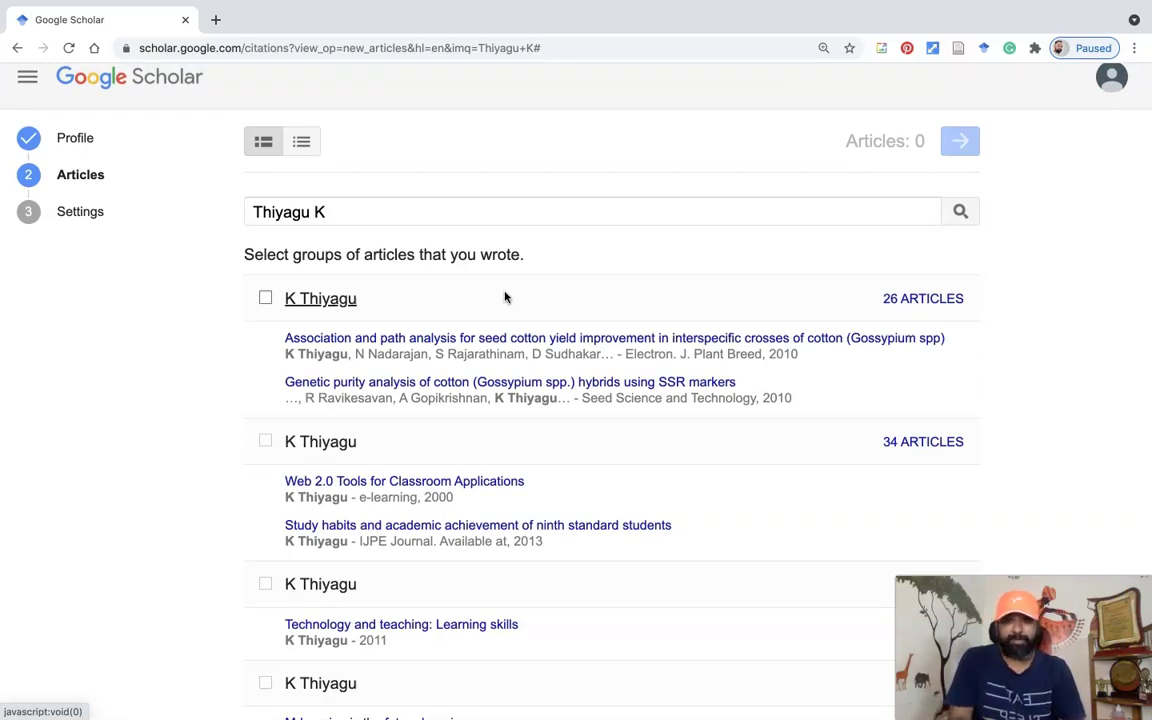
scroll(496, 224, "down", 4)
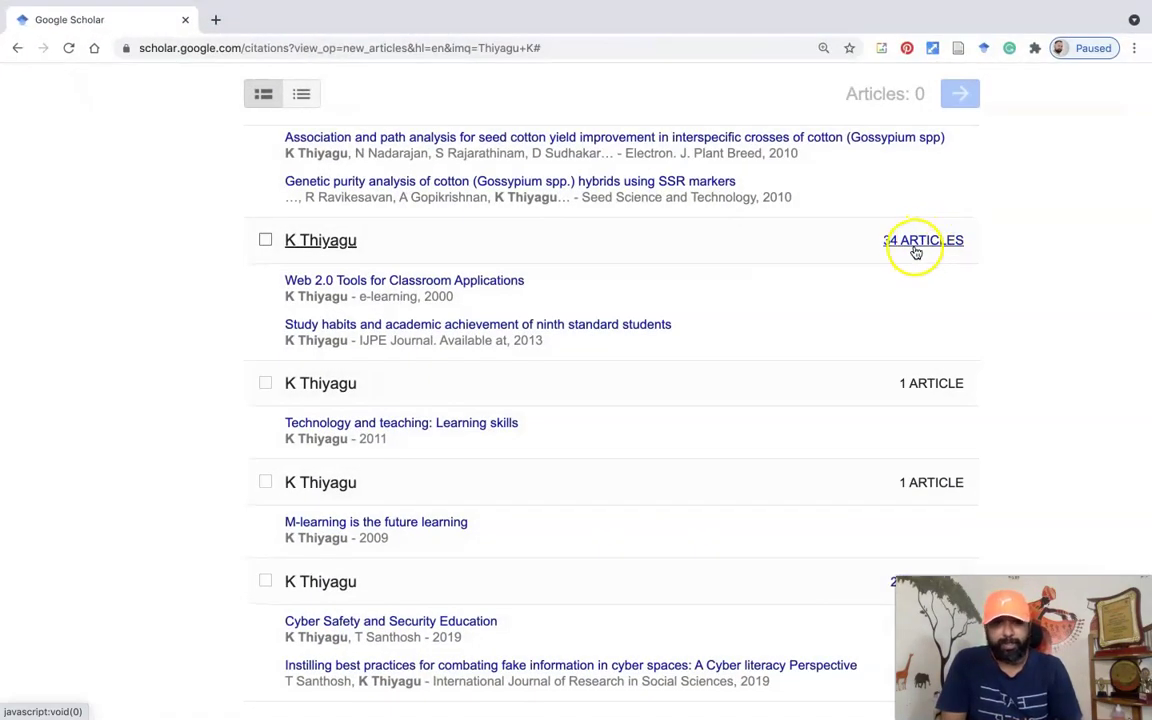
left_click(916, 245)
scroll(486, 327, "down", 2)
scroll(484, 327, "down", 6)
scroll(484, 327, "down", 10)
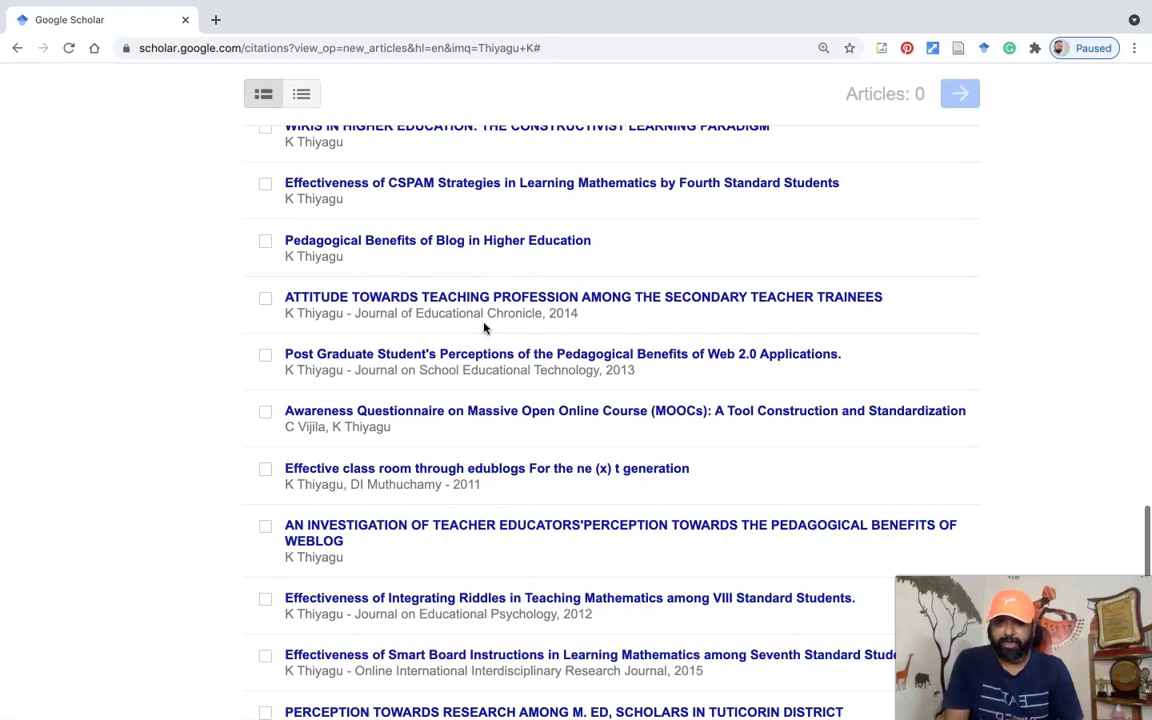
scroll(484, 327, "down", 2)
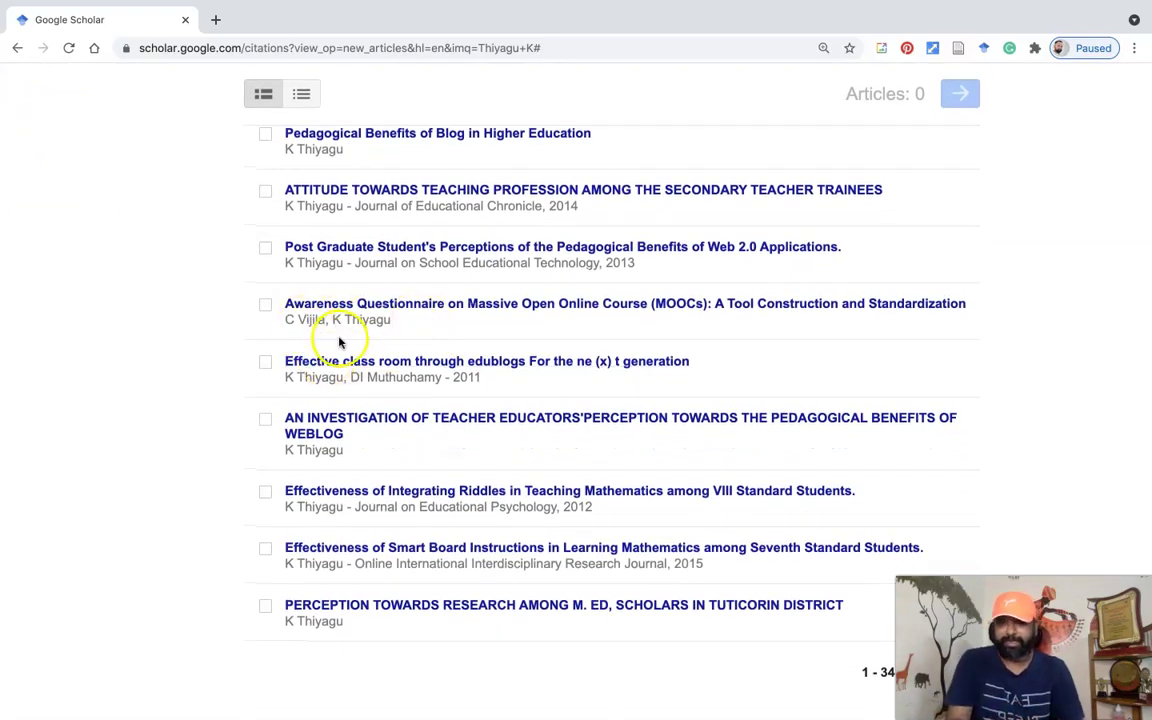
scroll(339, 343, "up", 17)
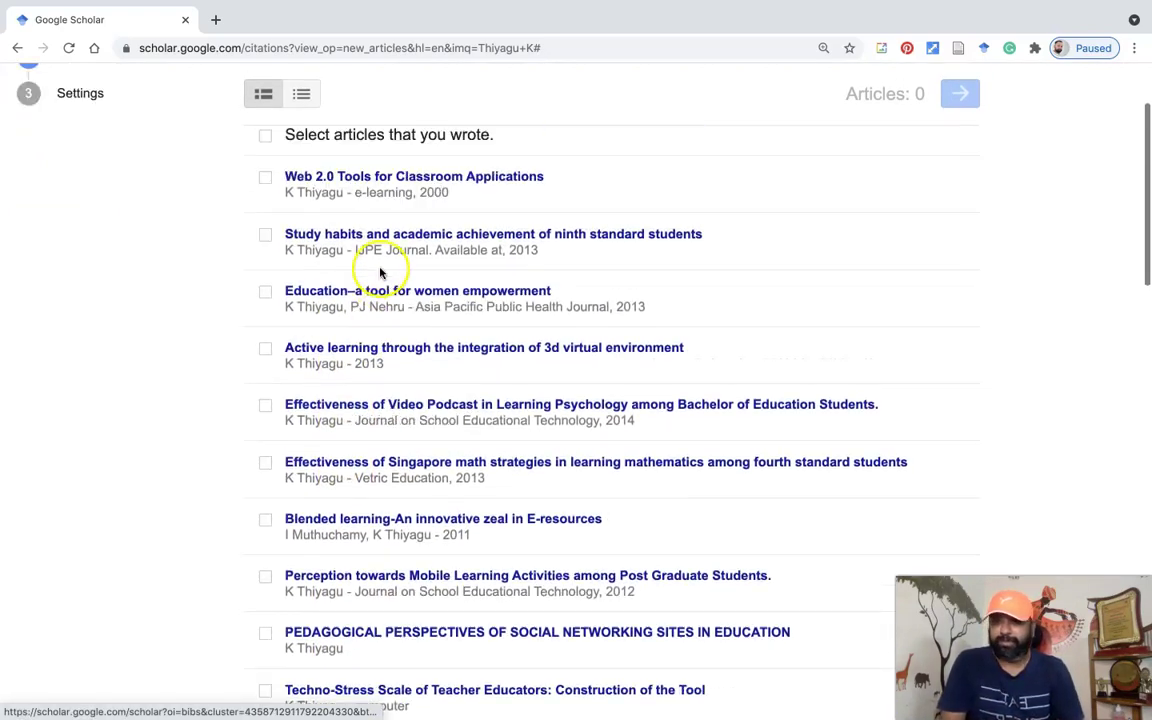
scroll(380, 272, "up", 2)
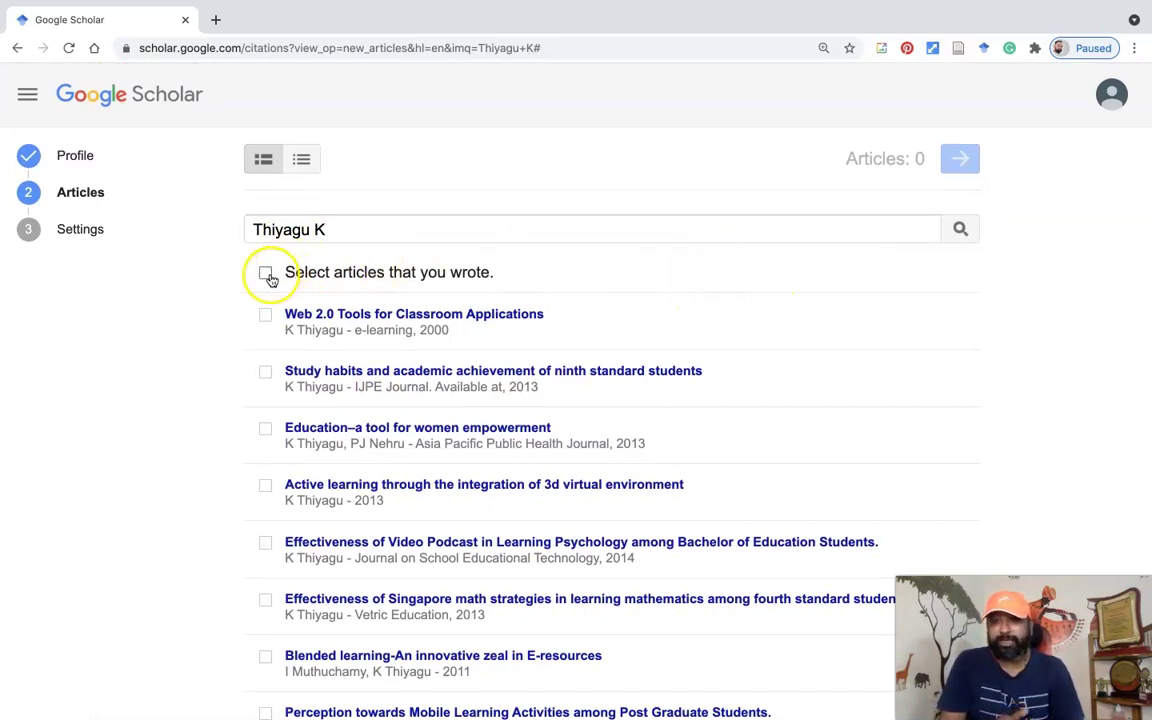
left_click(267, 274)
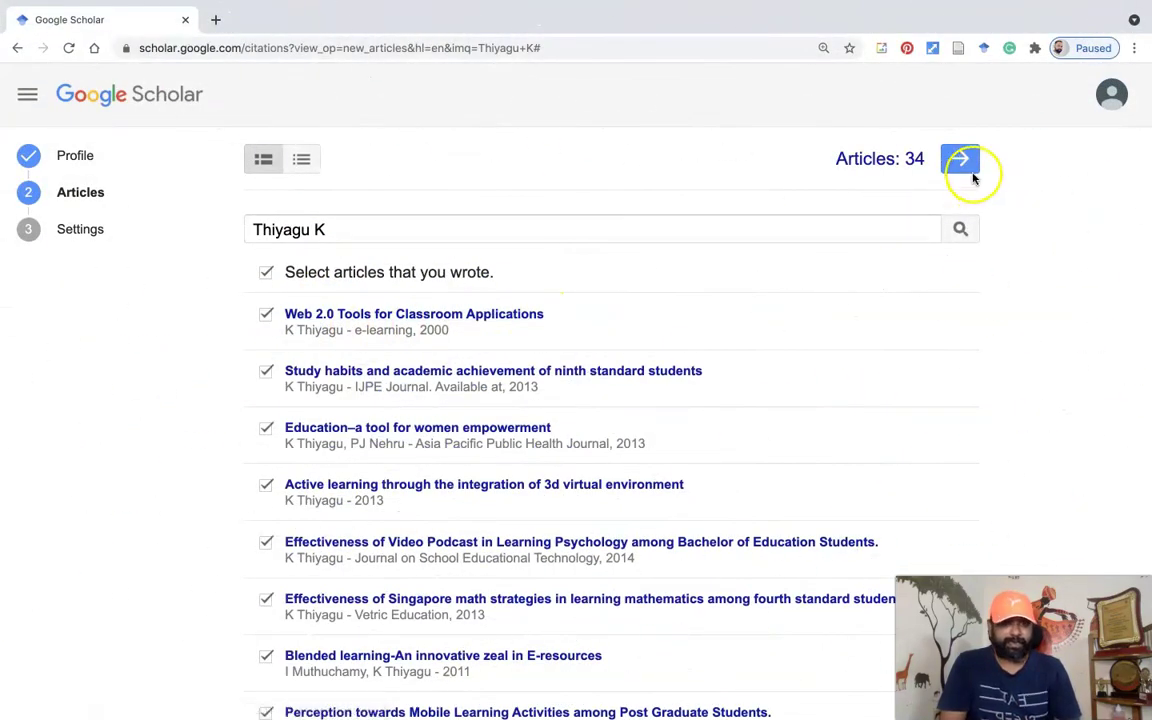
left_click(959, 160)
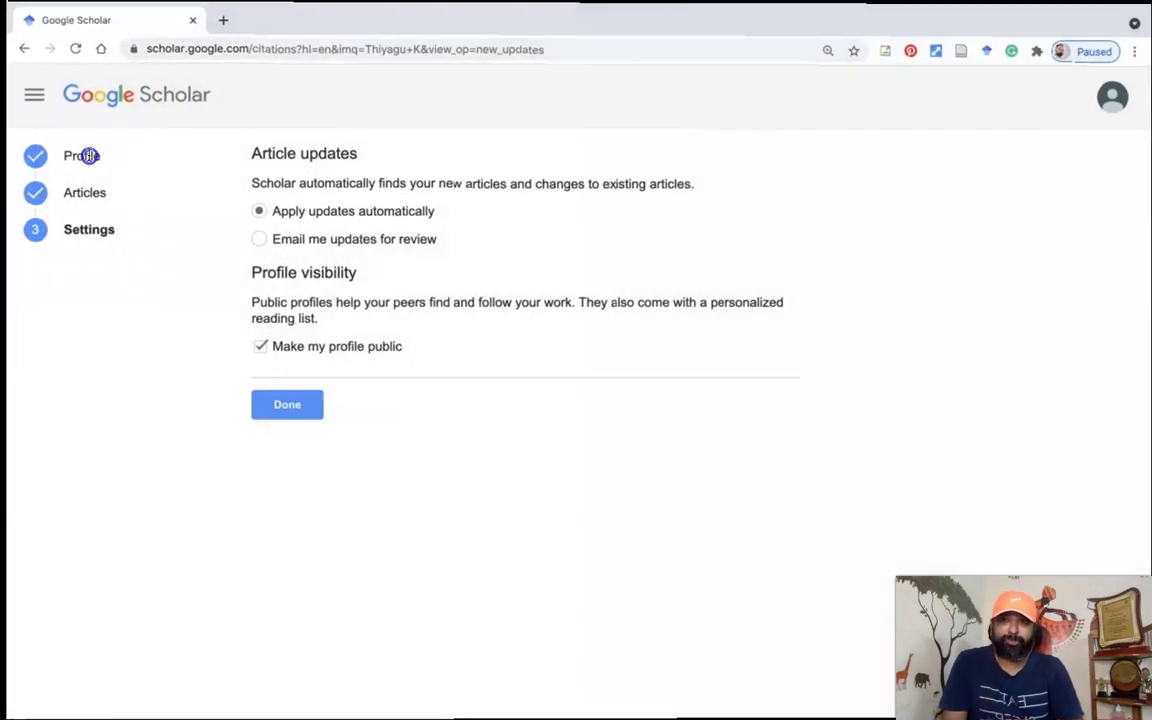
left_click_drag(90, 156, 47, 158)
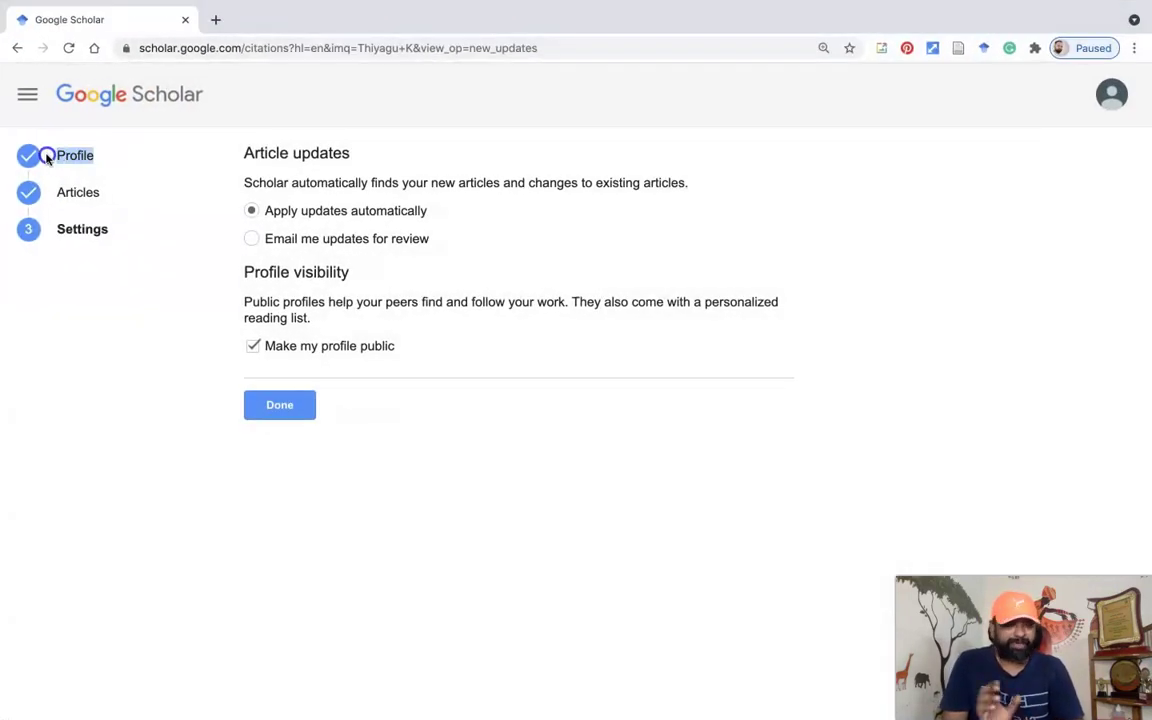
left_click_drag(101, 192, 55, 194)
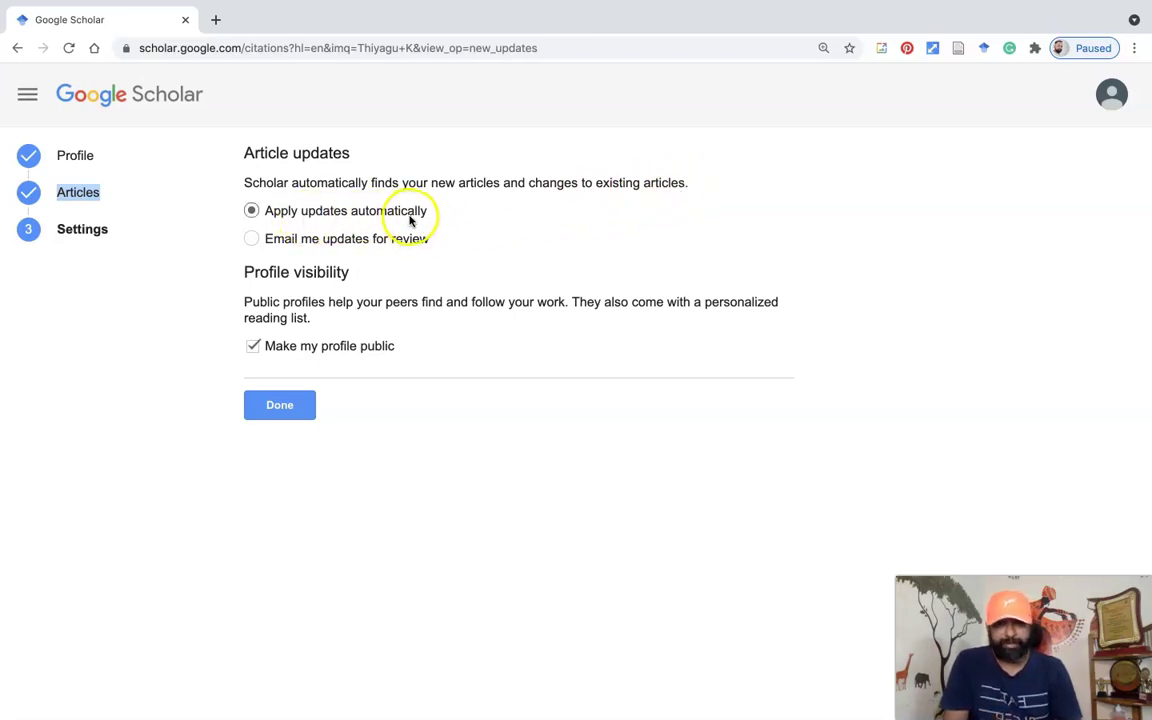
left_click(291, 243)
key("super+shift+f")
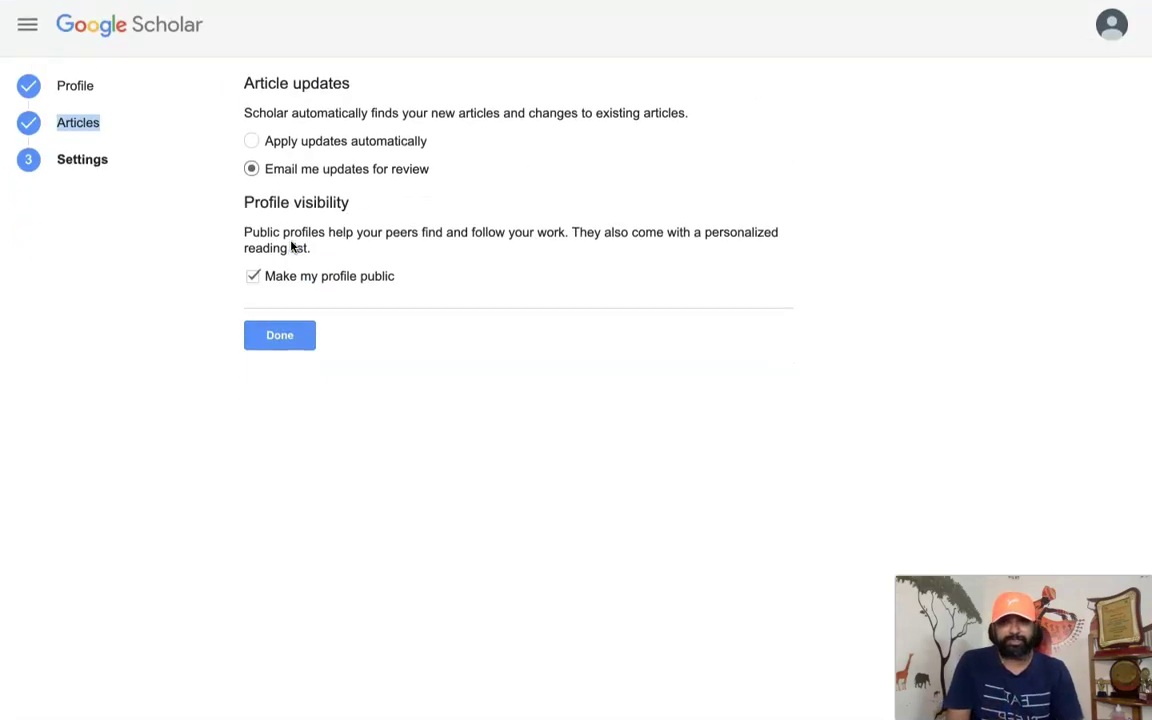
key("super+shift+f")
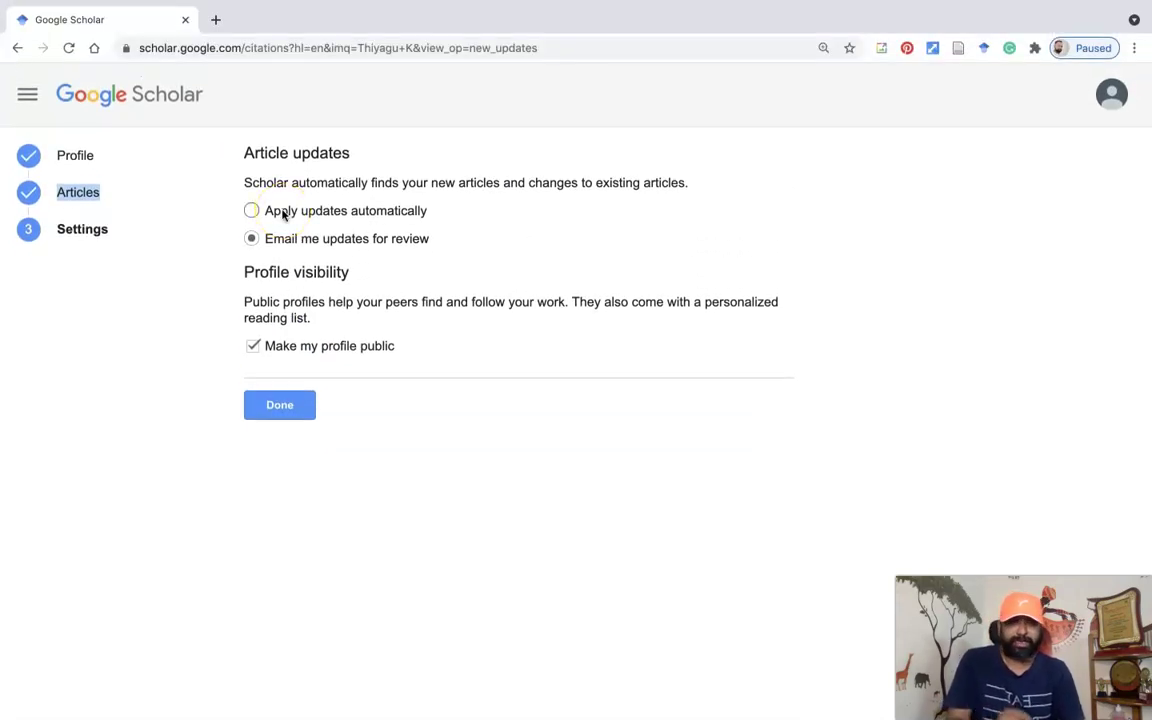
Set article updates to apply automatically and complete the profile setup
left_click(283, 214)
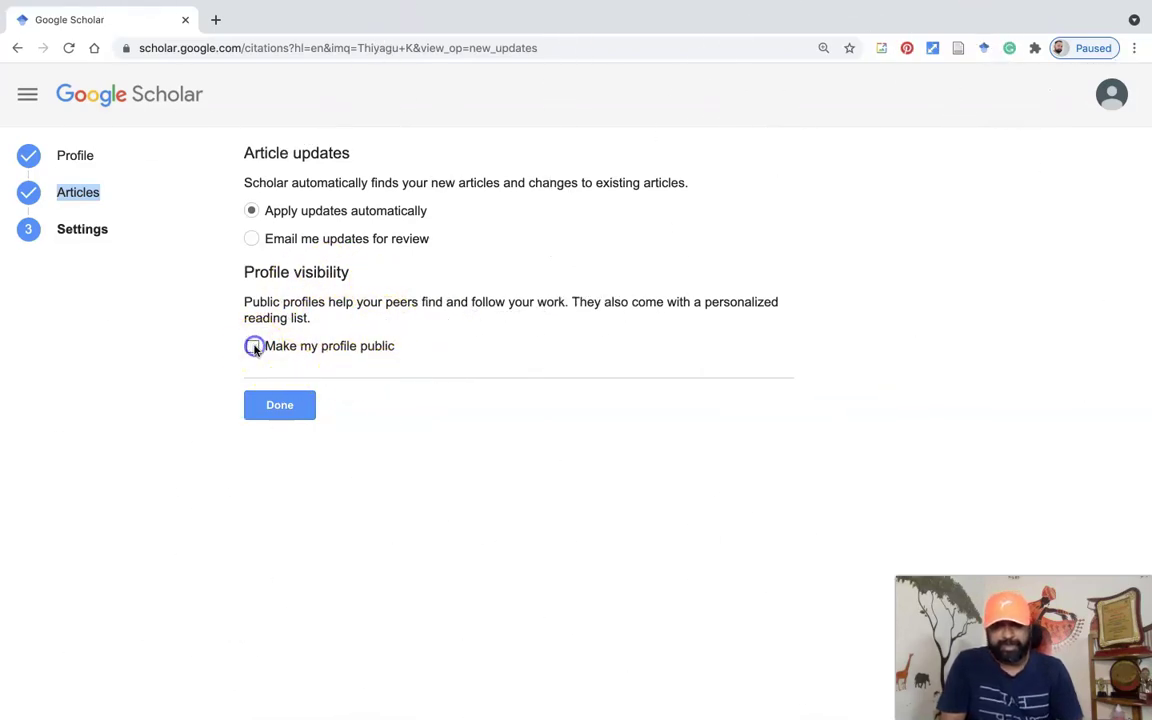
left_click(279, 412)
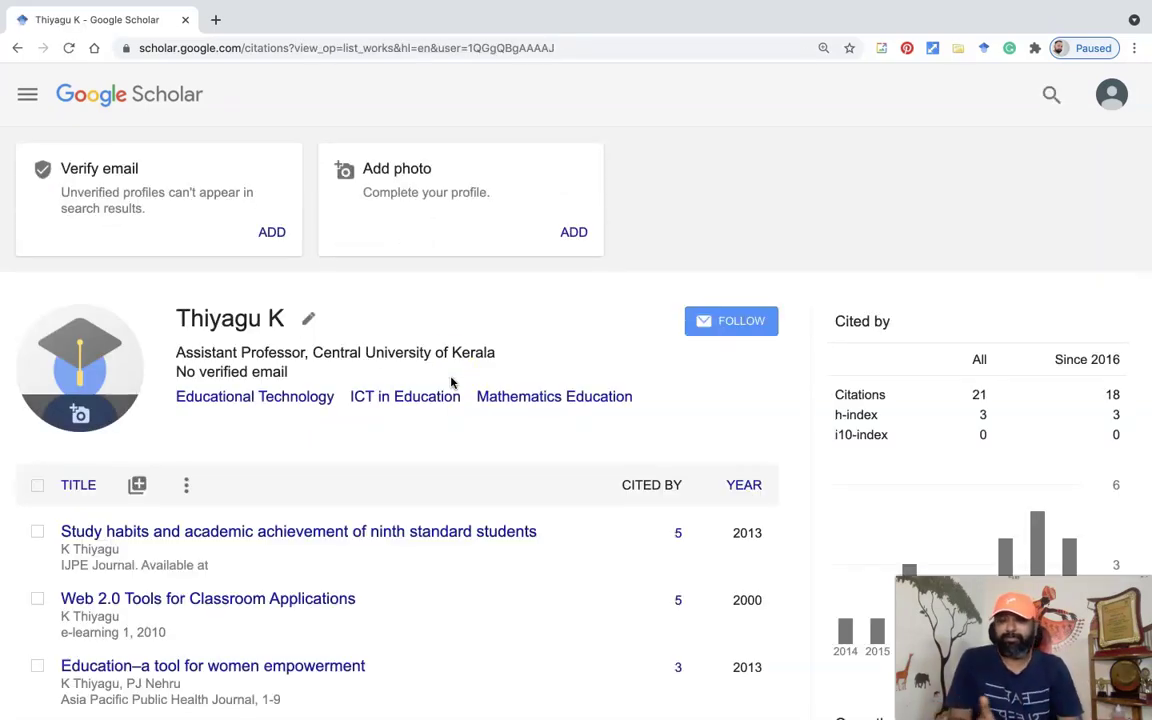
Review the new profile's affiliation, interests, citation metrics, yearly citation chart and article list
scroll(445, 320, "down", 2)
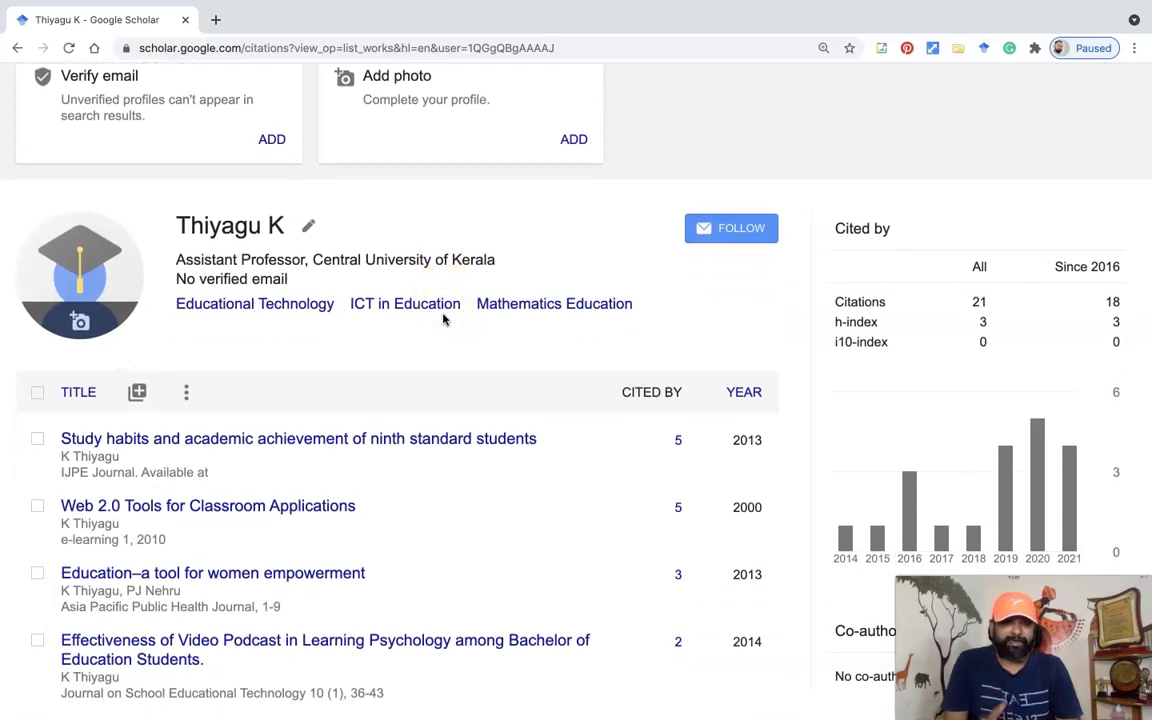
scroll(443, 318, "down", 3)
scroll(352, 328, "up", 1)
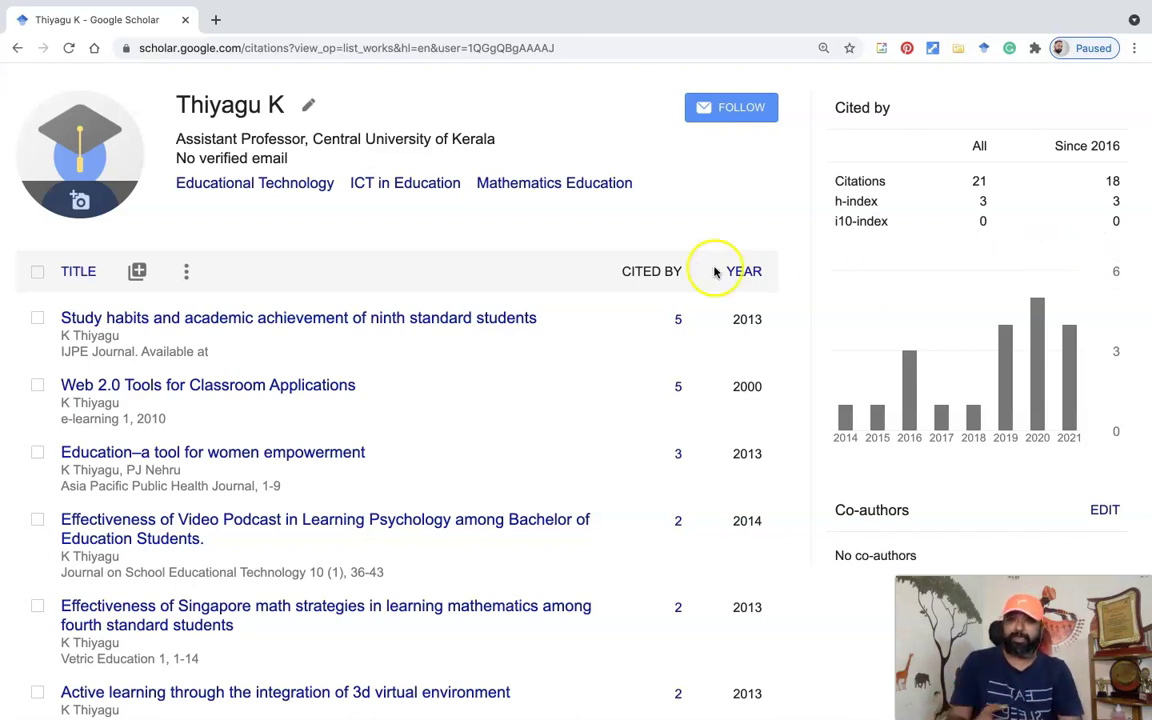
scroll(710, 270, "up", 3)
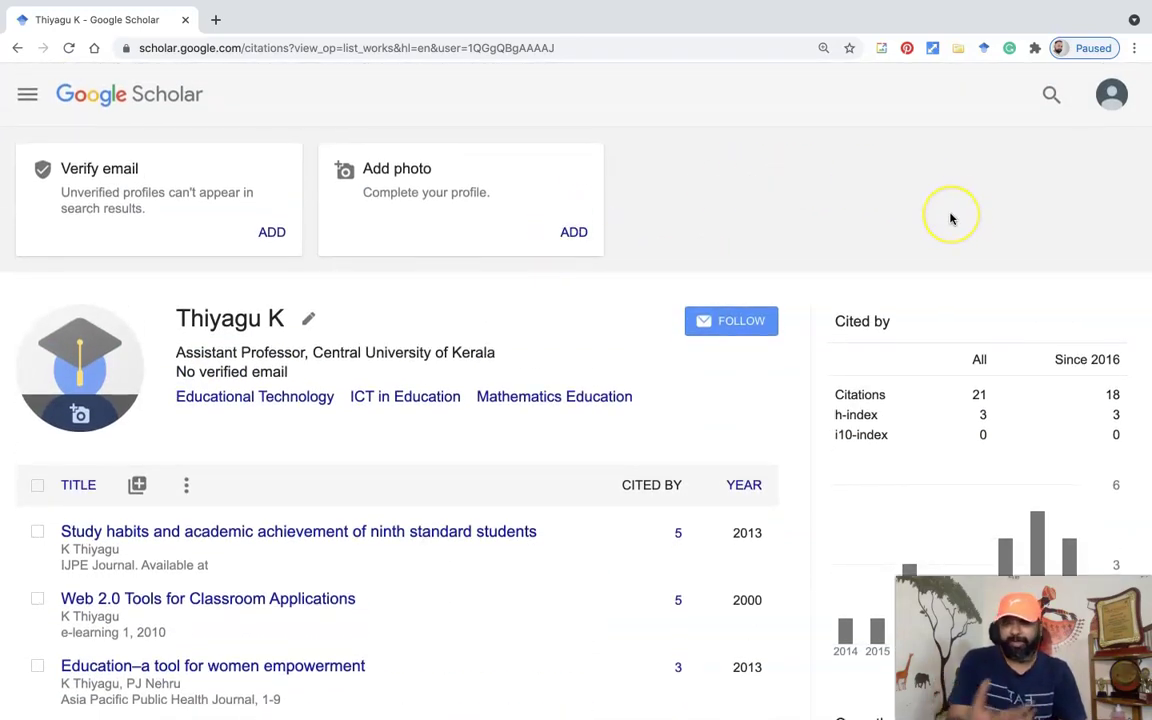
scroll(951, 219, "down", 3)
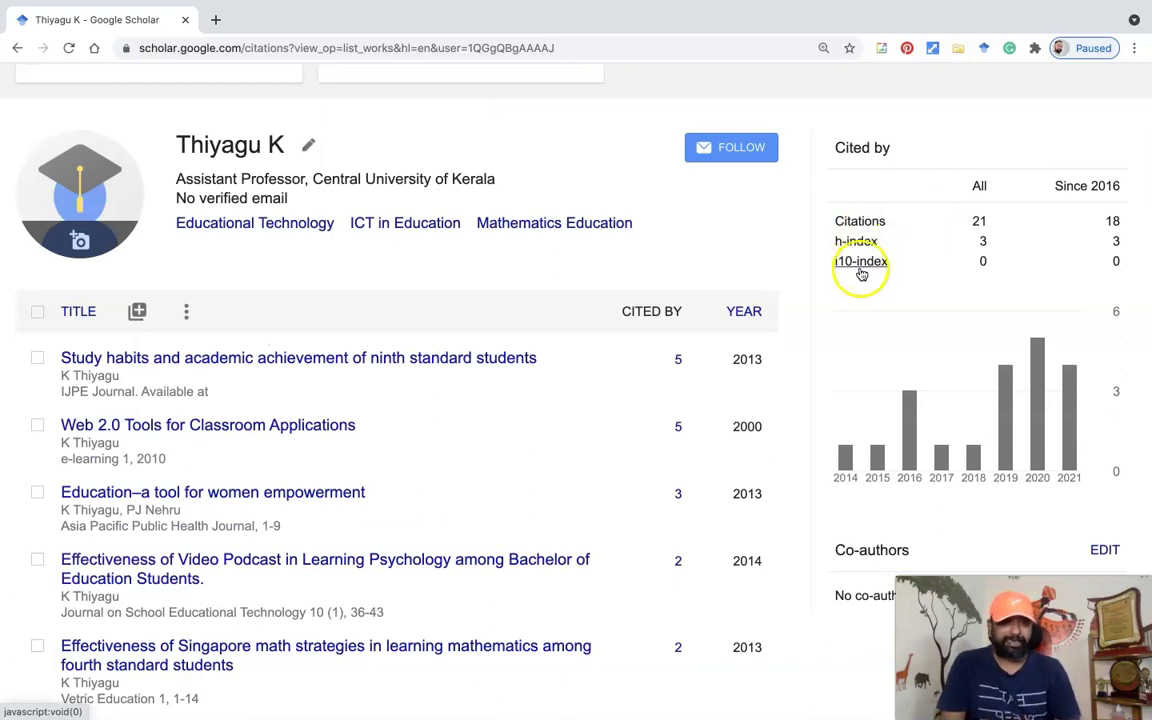
scroll(1042, 328, "down", 2)
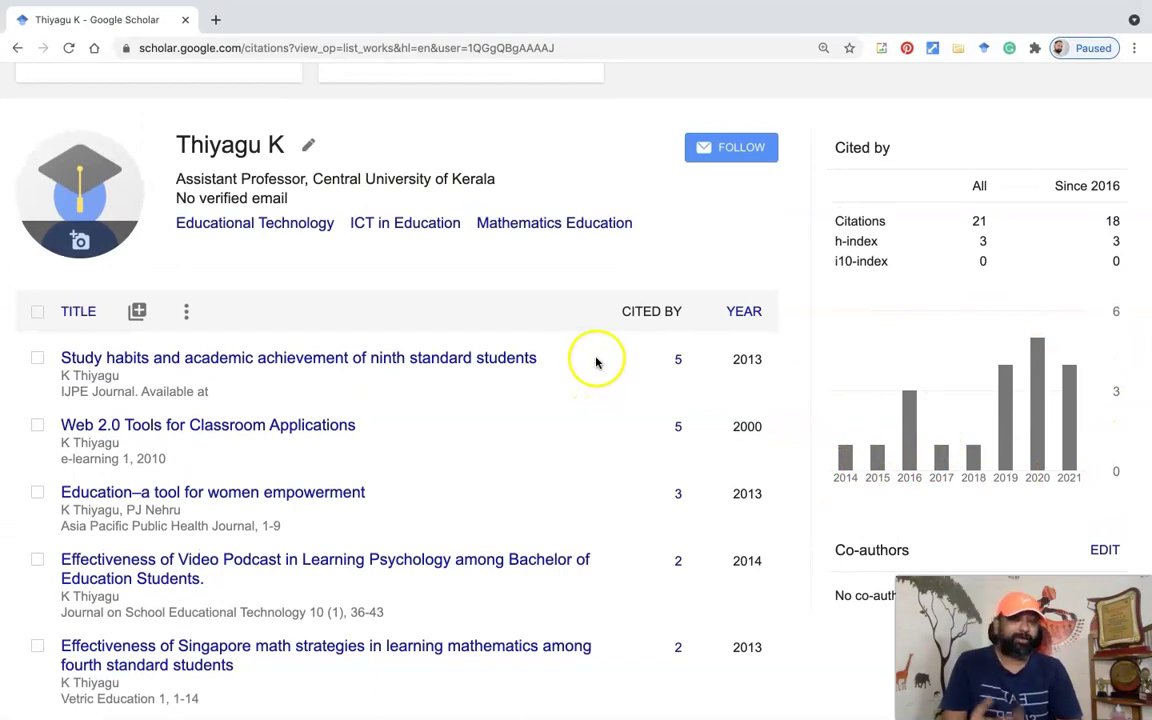
scroll(606, 318, "down", 1)
scroll(606, 321, "down", 5)
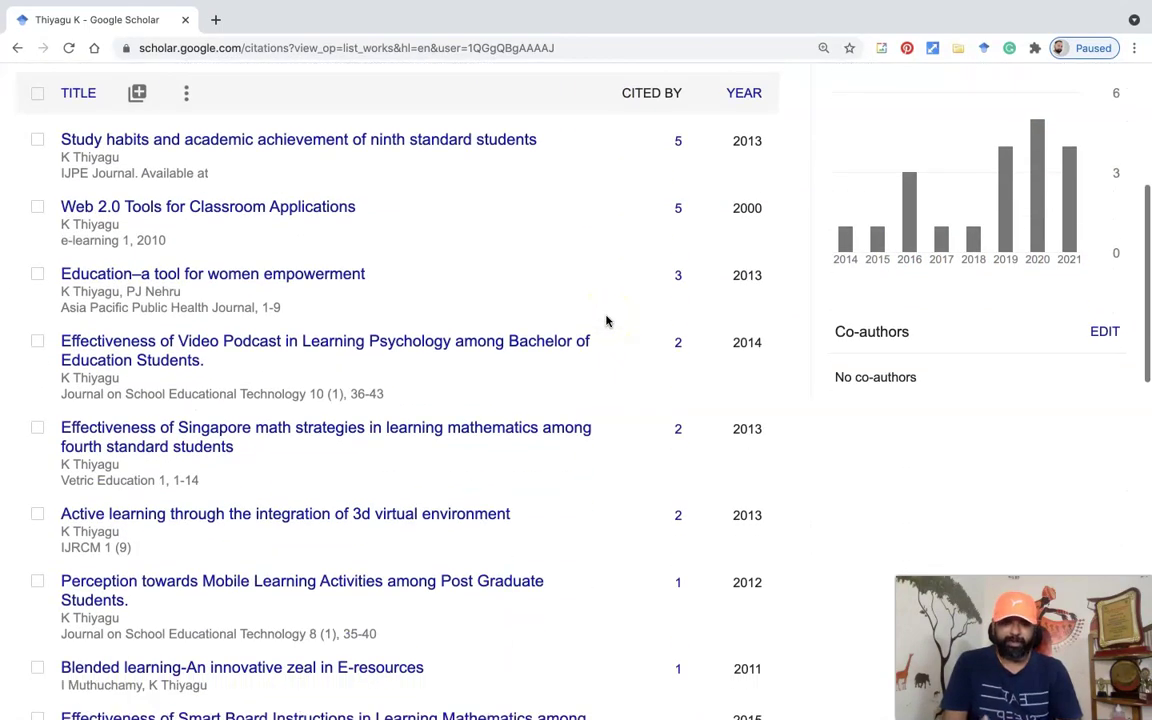
scroll(606, 321, "down", 3)
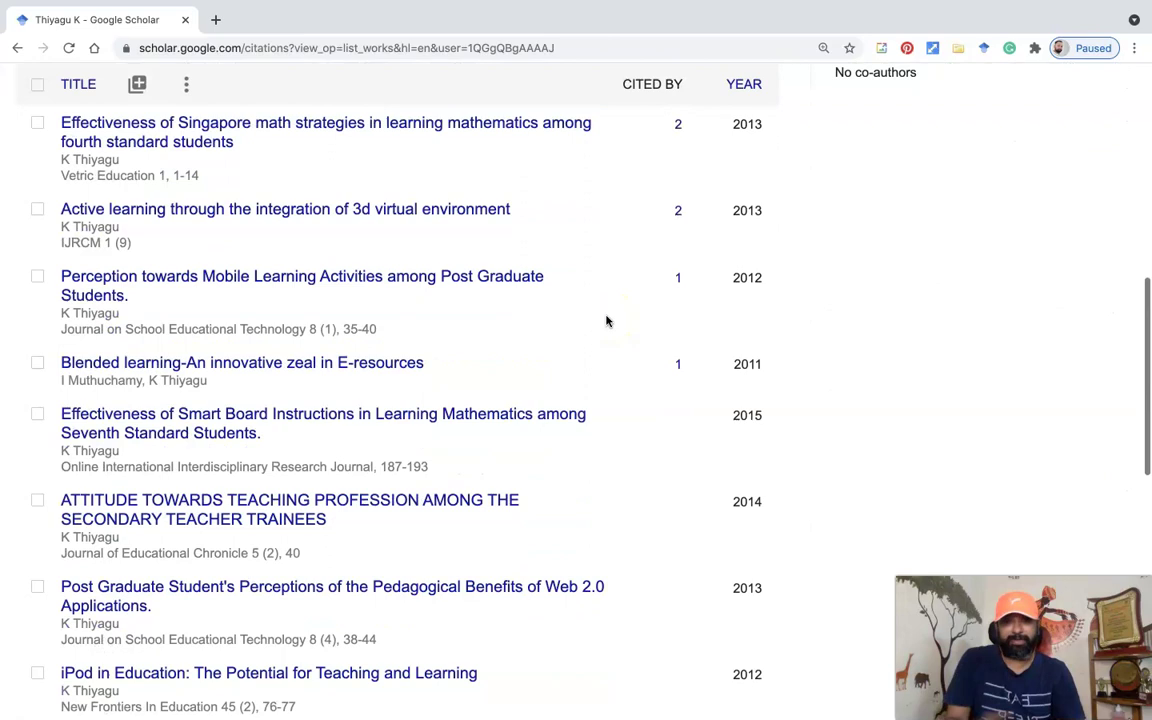
scroll(606, 321, "up", 4)
scroll(606, 321, "up", 3)
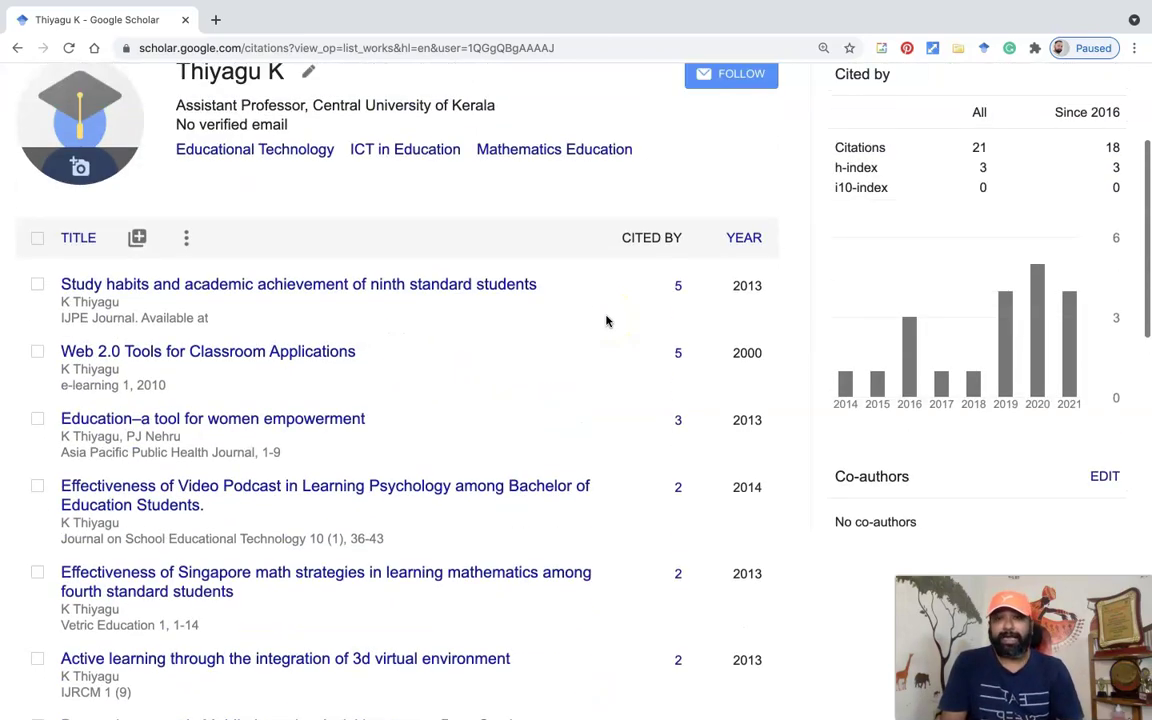
left_click(469, 295)
scroll(435, 283, "up", 1)
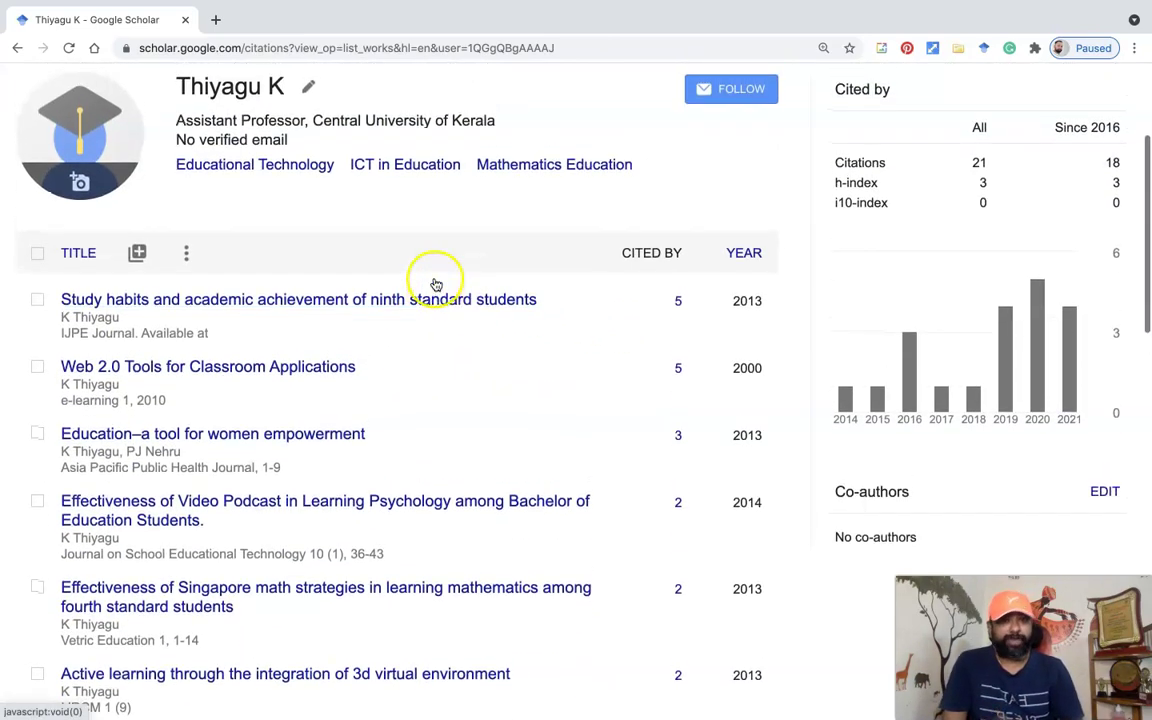
scroll(427, 283, "down", 1)
scroll(425, 285, "up", 2)
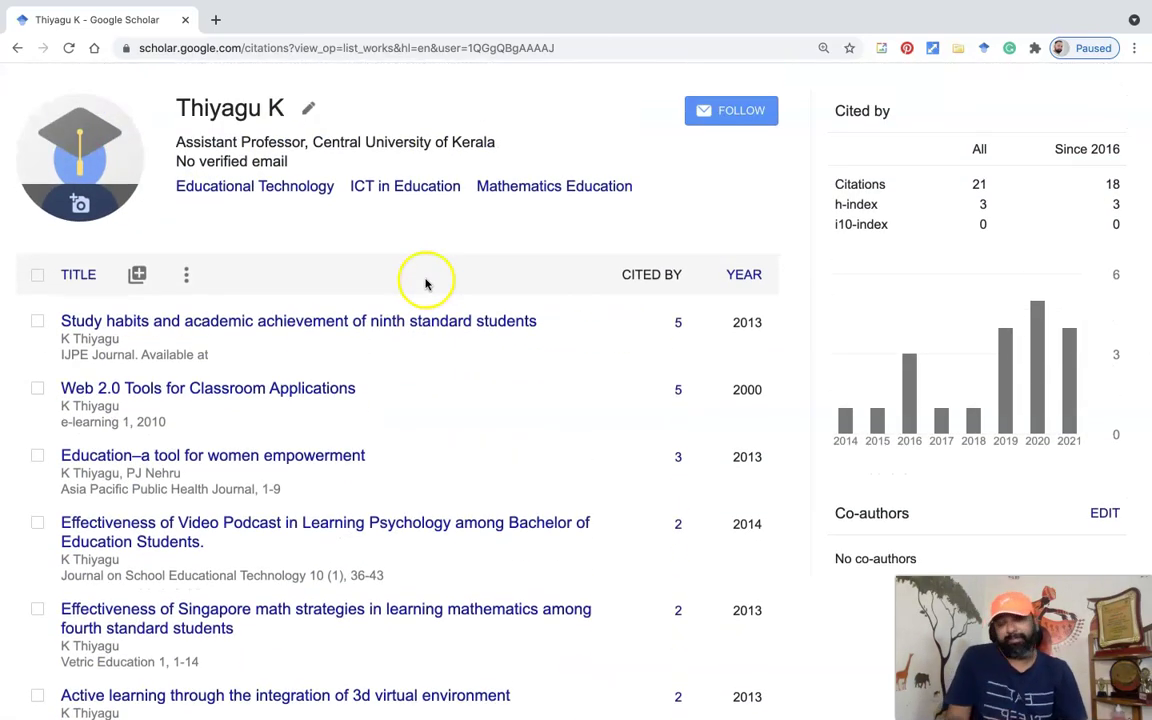
Open the form for adding an article to the profile manually
left_click(138, 277)
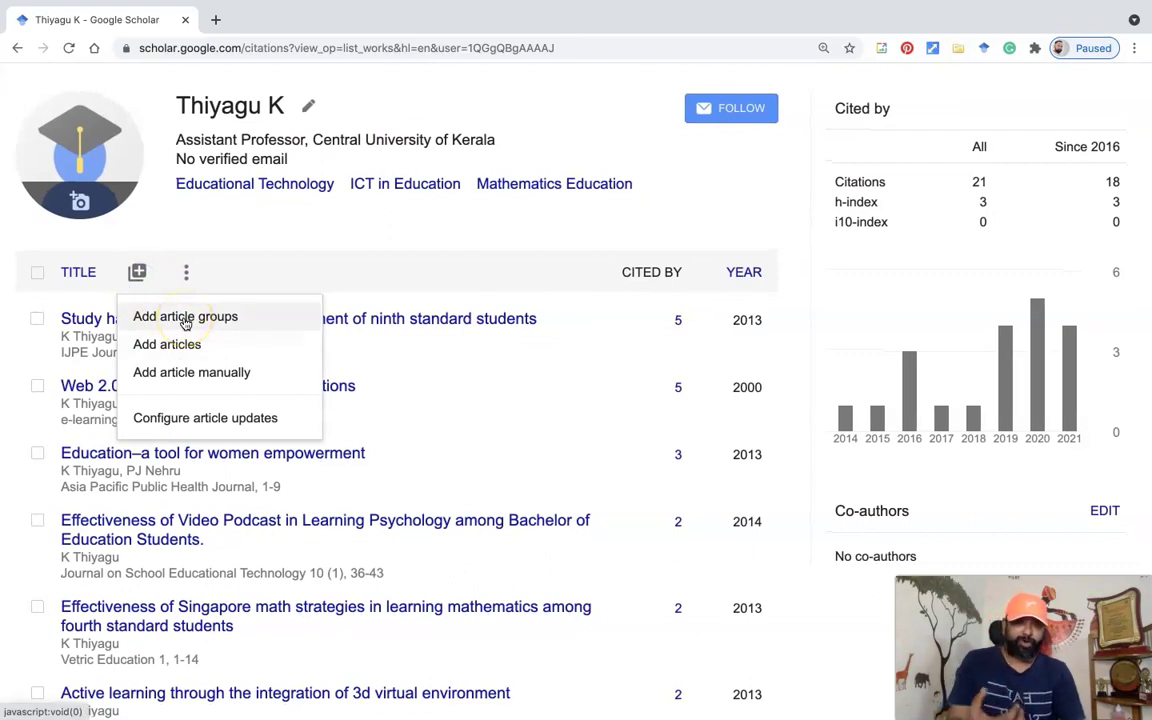
scroll(185, 323, "down", 1)
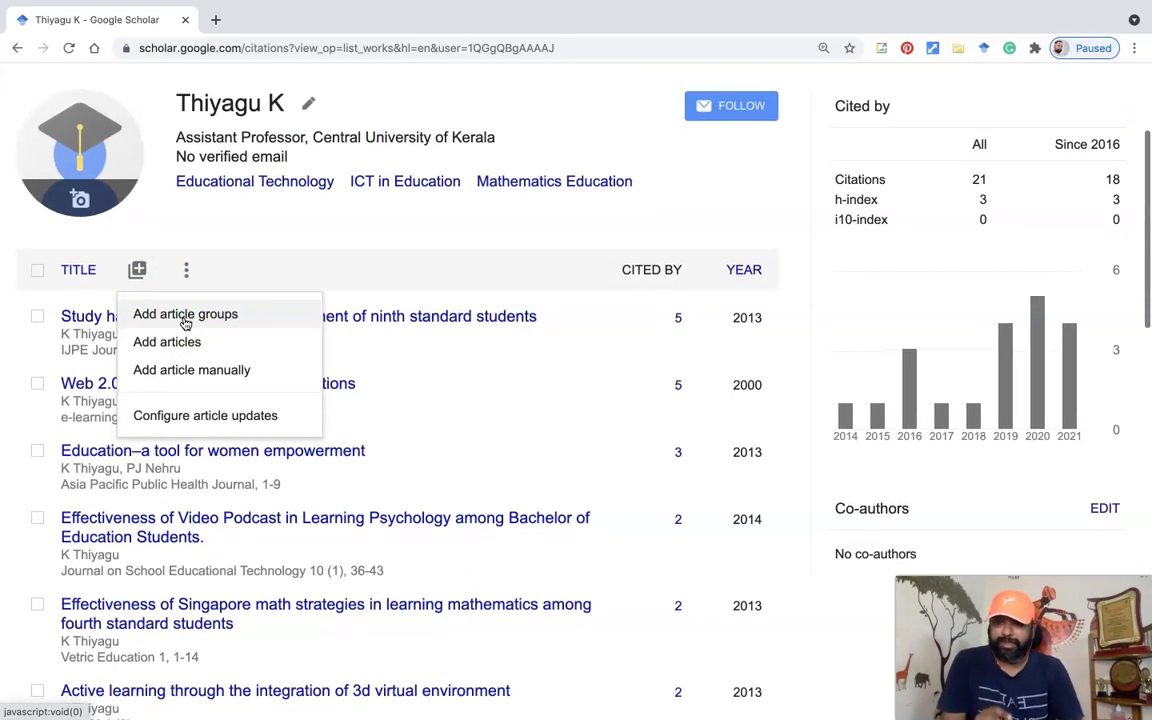
left_click(175, 347)
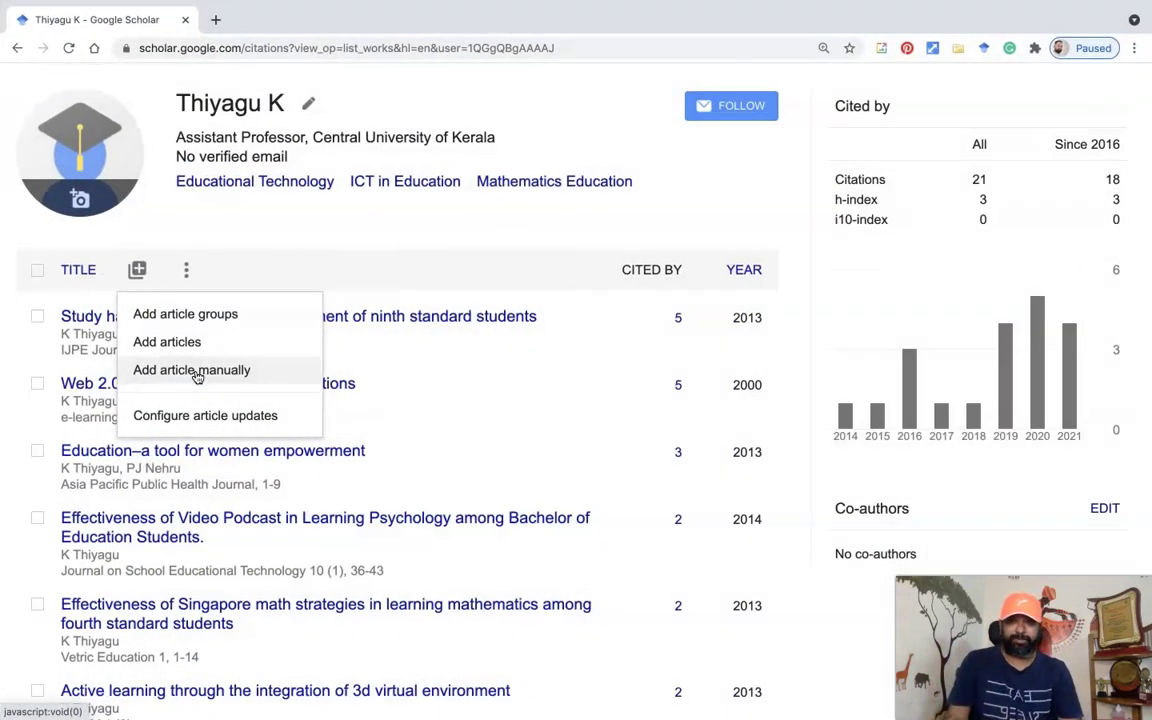
scroll(197, 377, "up", 1)
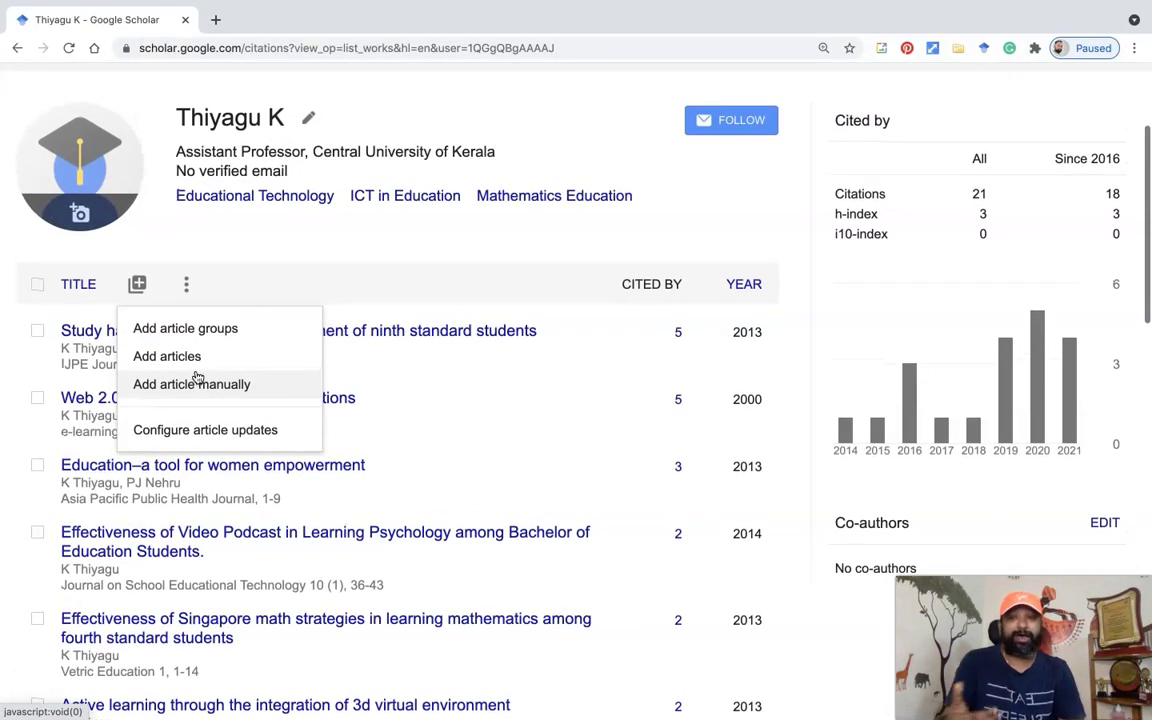
left_click(195, 384)
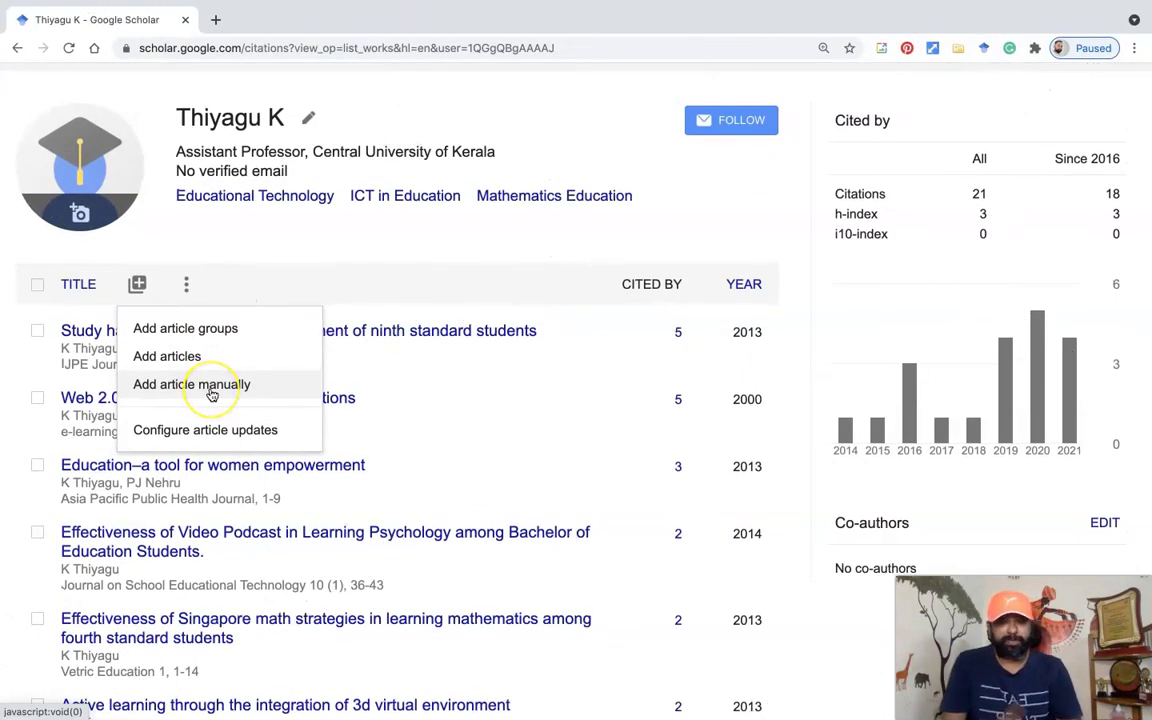
left_click(211, 386)
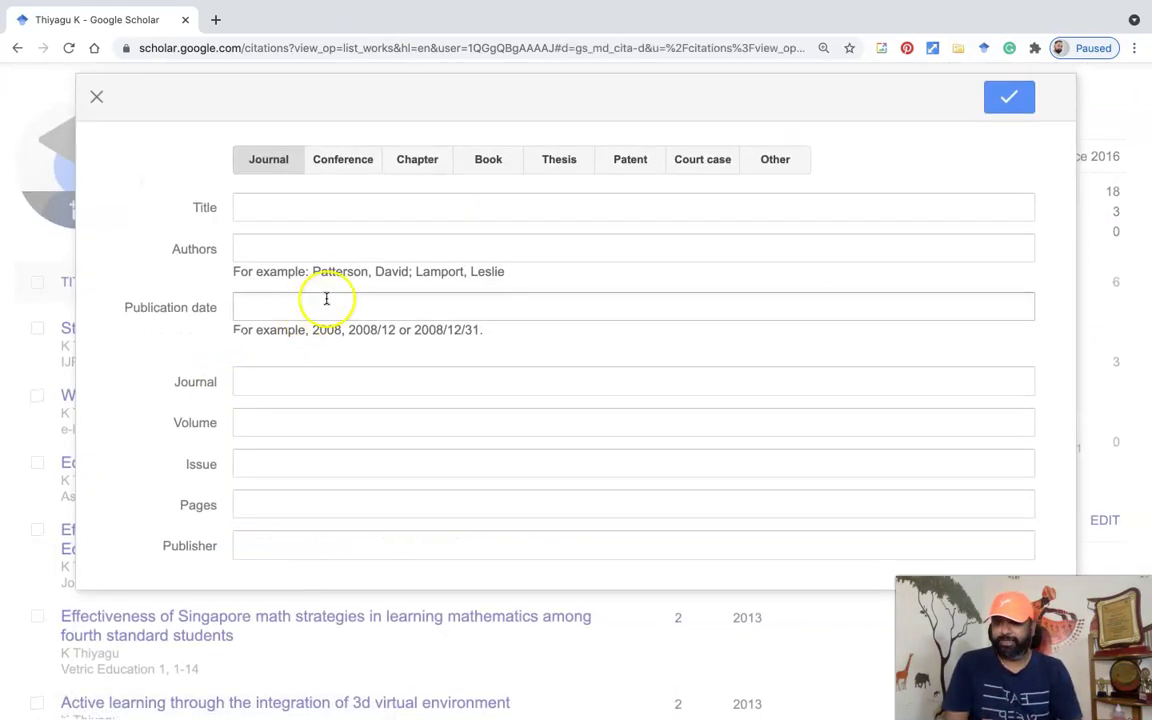
Examine the title, authors and publication date fields of the manual entry form for a journal article
left_click(270, 212)
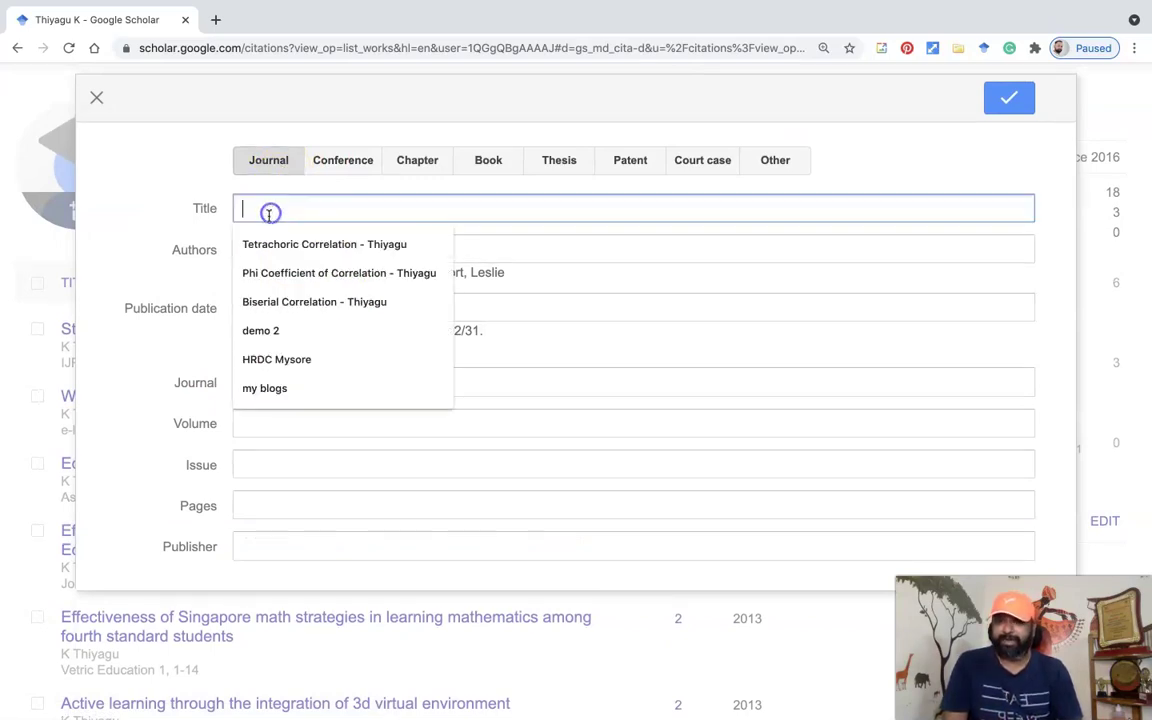
left_click(543, 244)
left_click(365, 305)
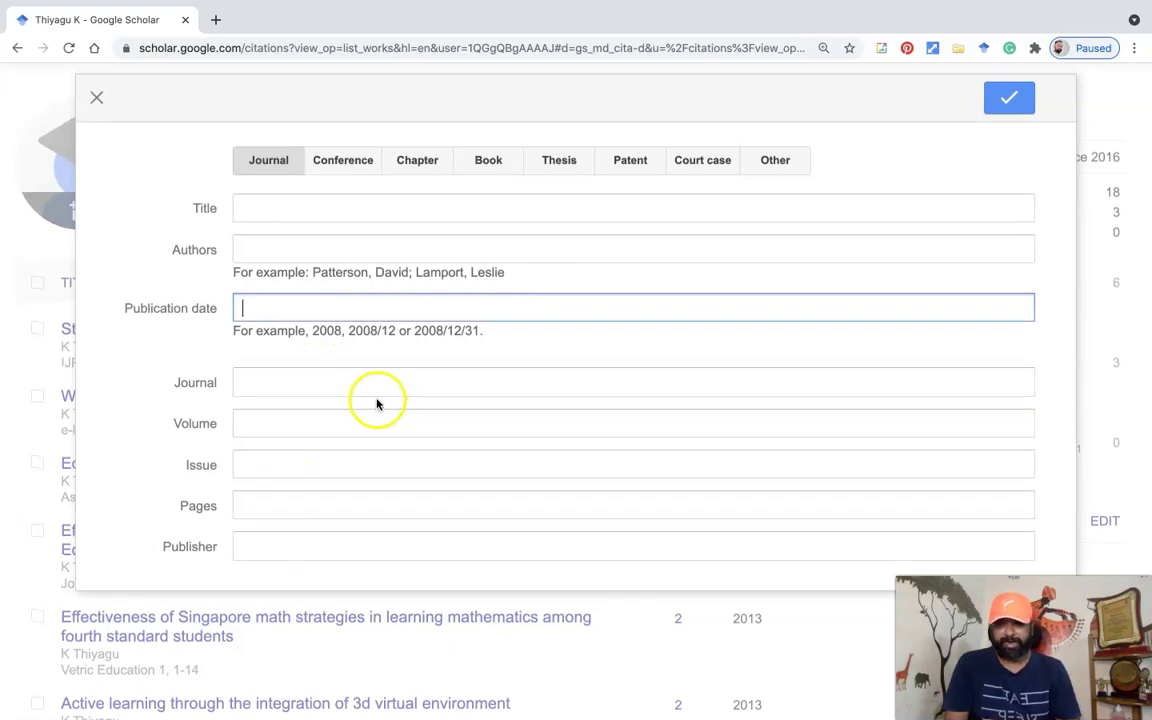
Switch the publication type to Conference and examine its title, authors and publication date fields
left_click(351, 166)
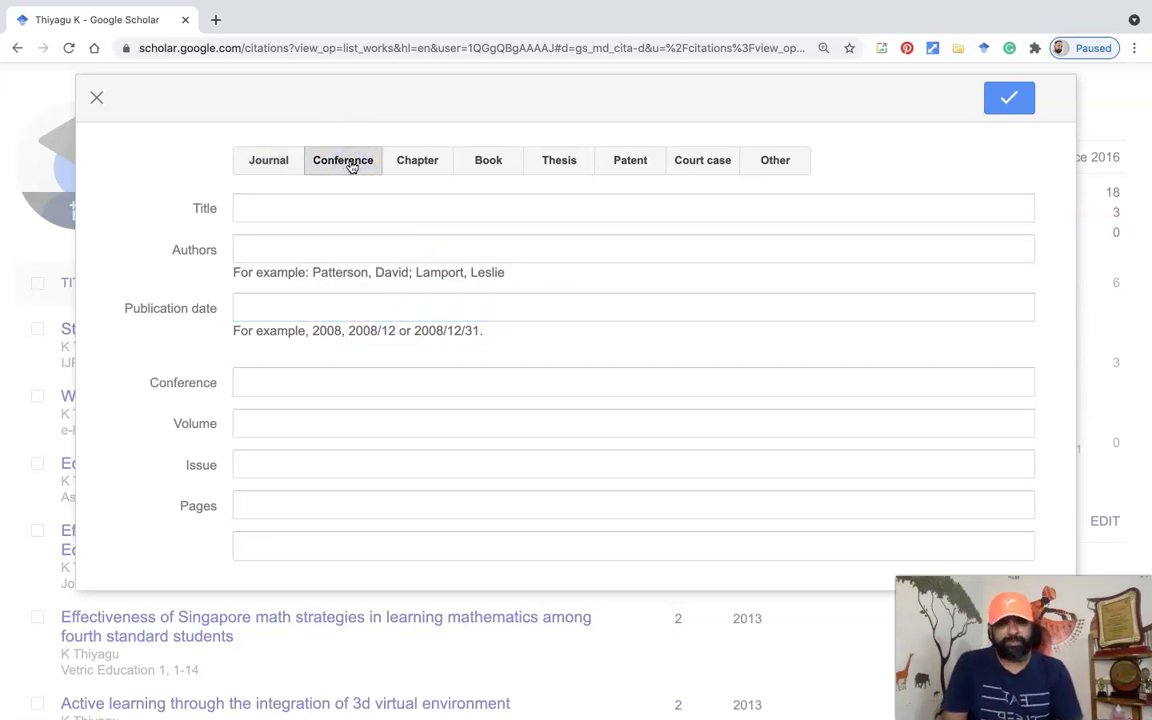
left_click(262, 210)
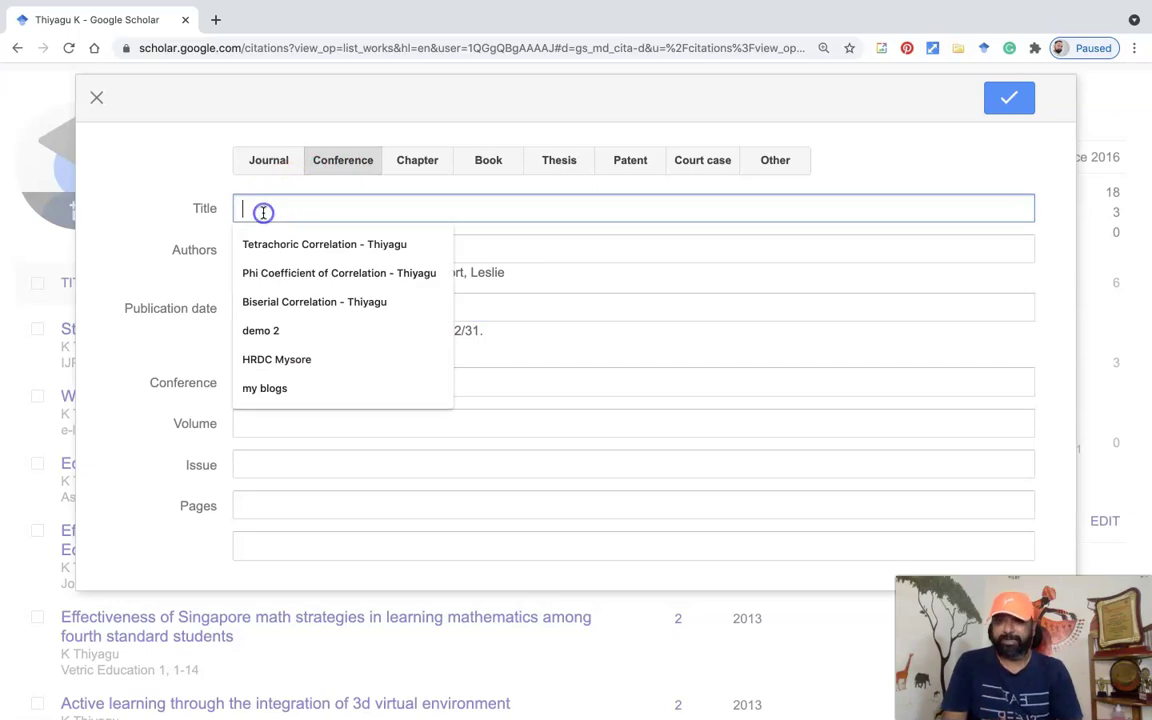
left_click(496, 247)
left_click(358, 309)
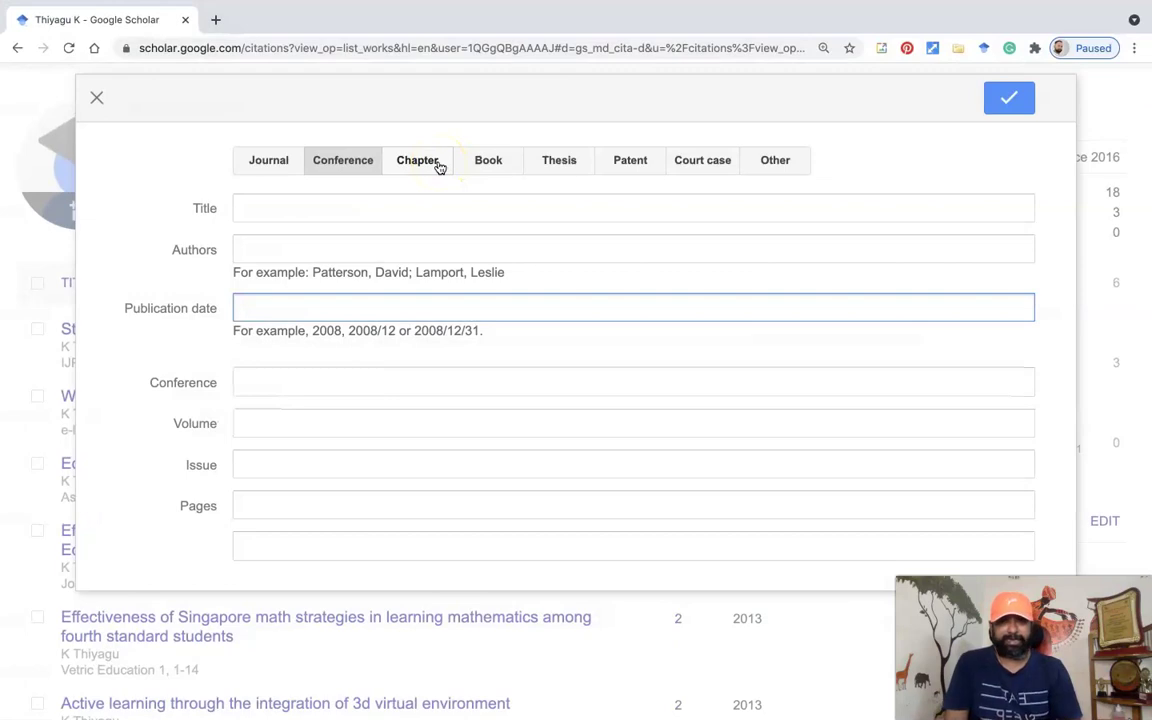
Examine the entry fields for the Chapter and Book publication types
left_click(439, 164)
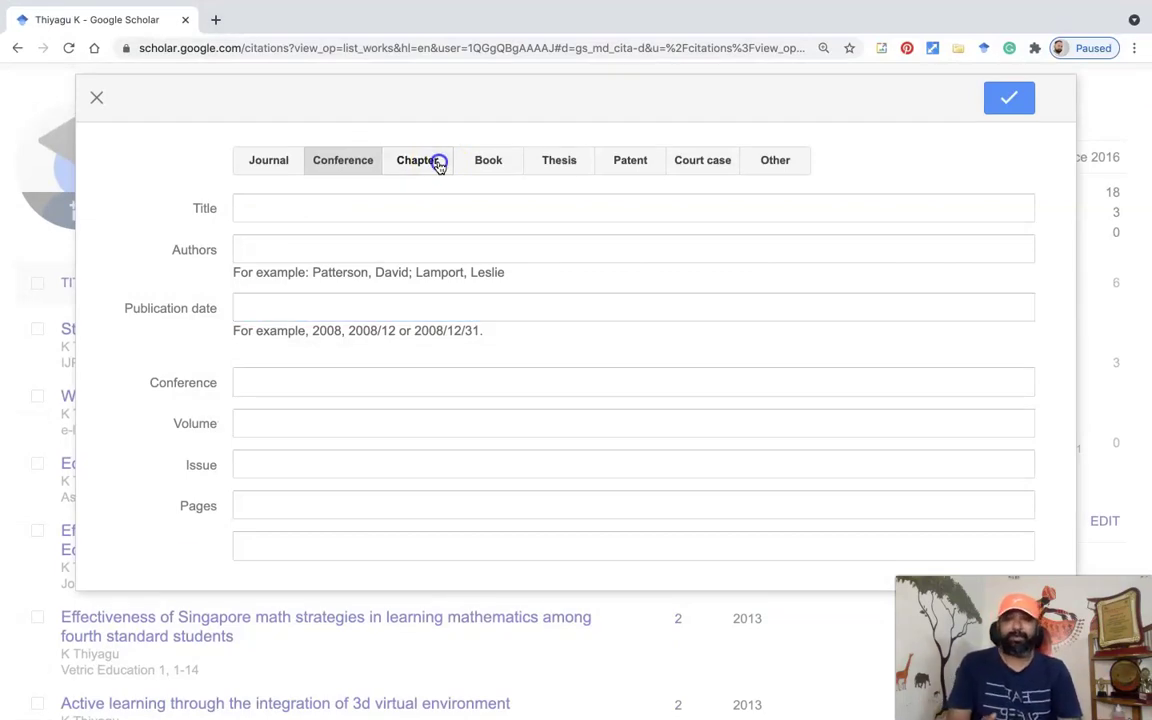
left_click(384, 212)
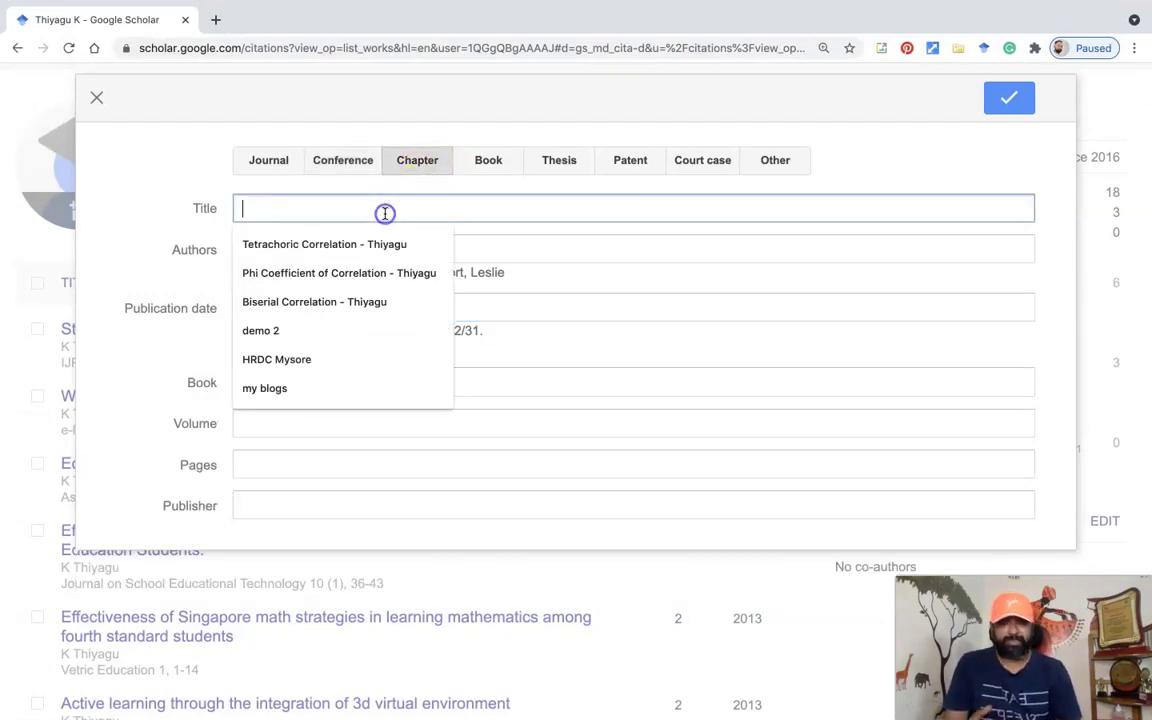
left_click(575, 246)
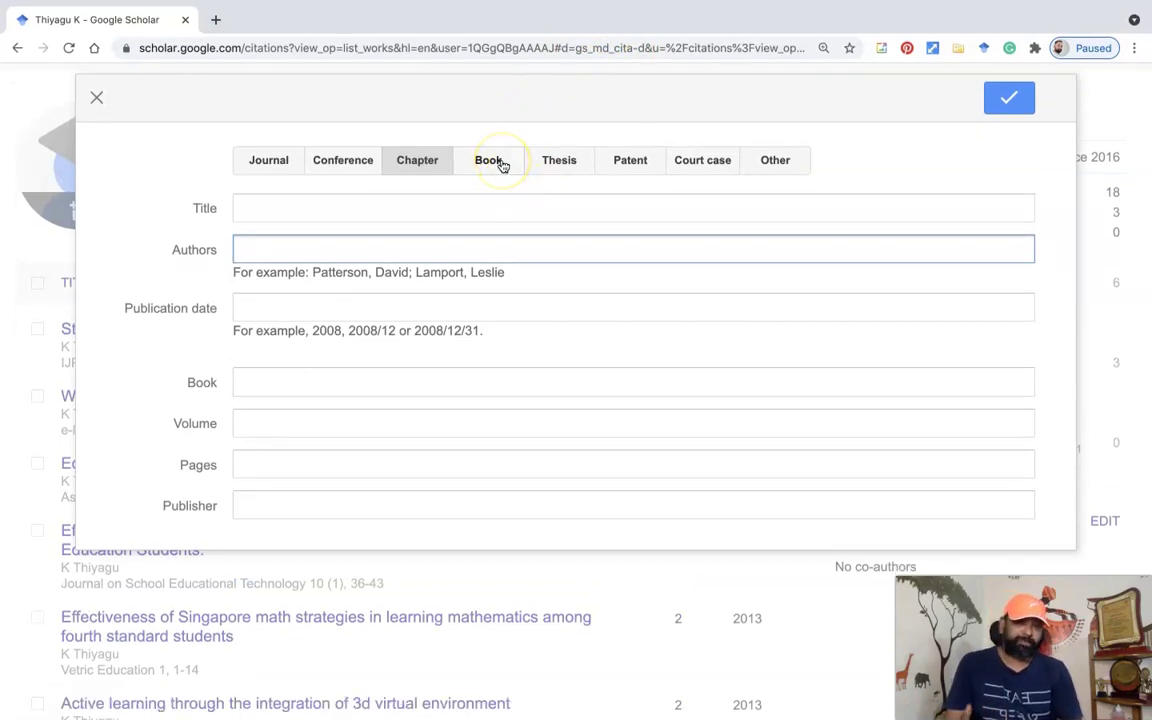
left_click(502, 165)
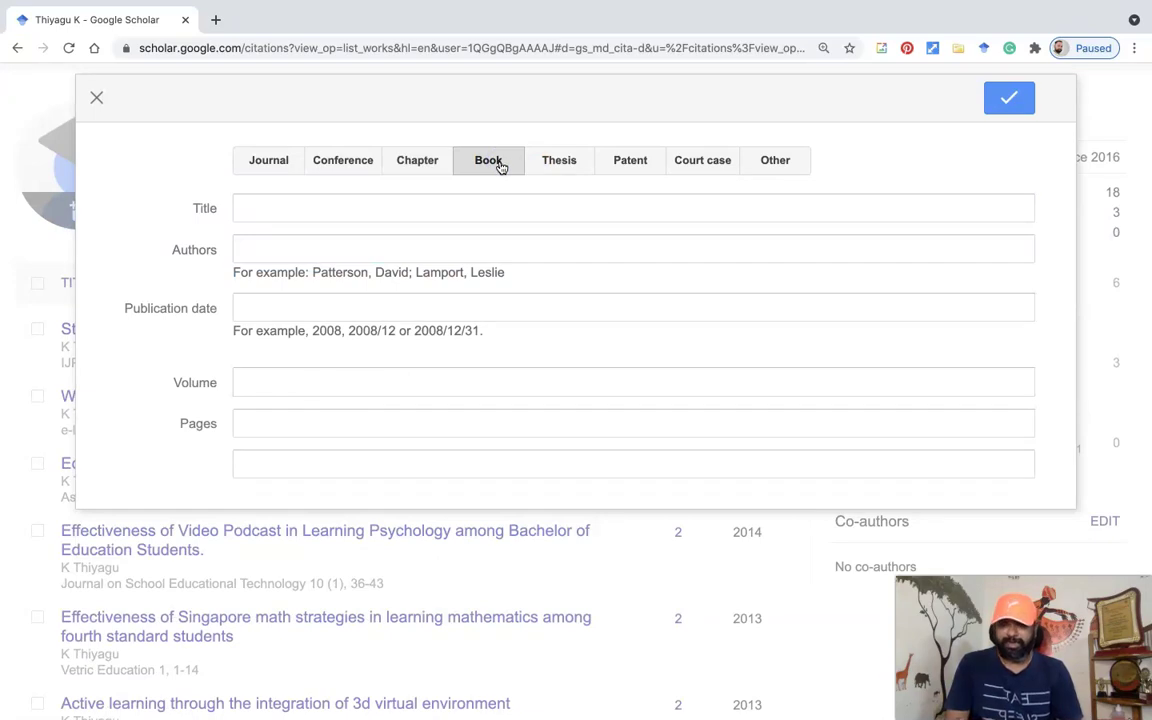
Switch the publication type to Thesis and examine its title and authors fields
left_click(561, 164)
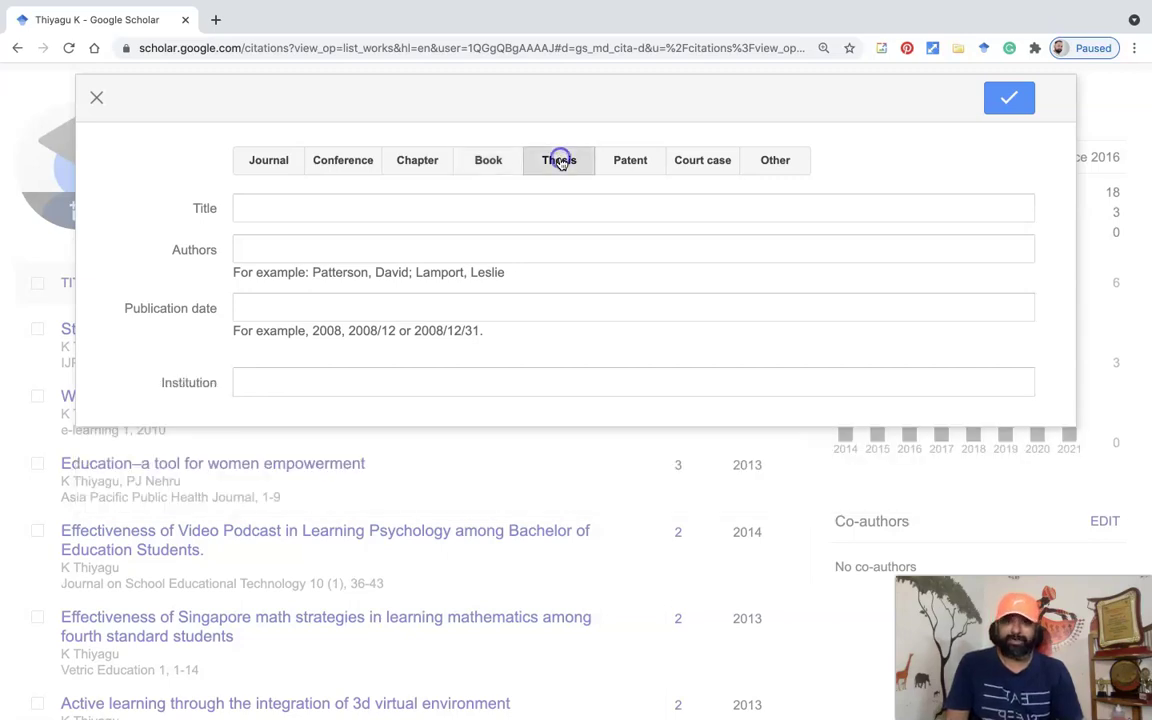
left_click(509, 206)
left_click(508, 206)
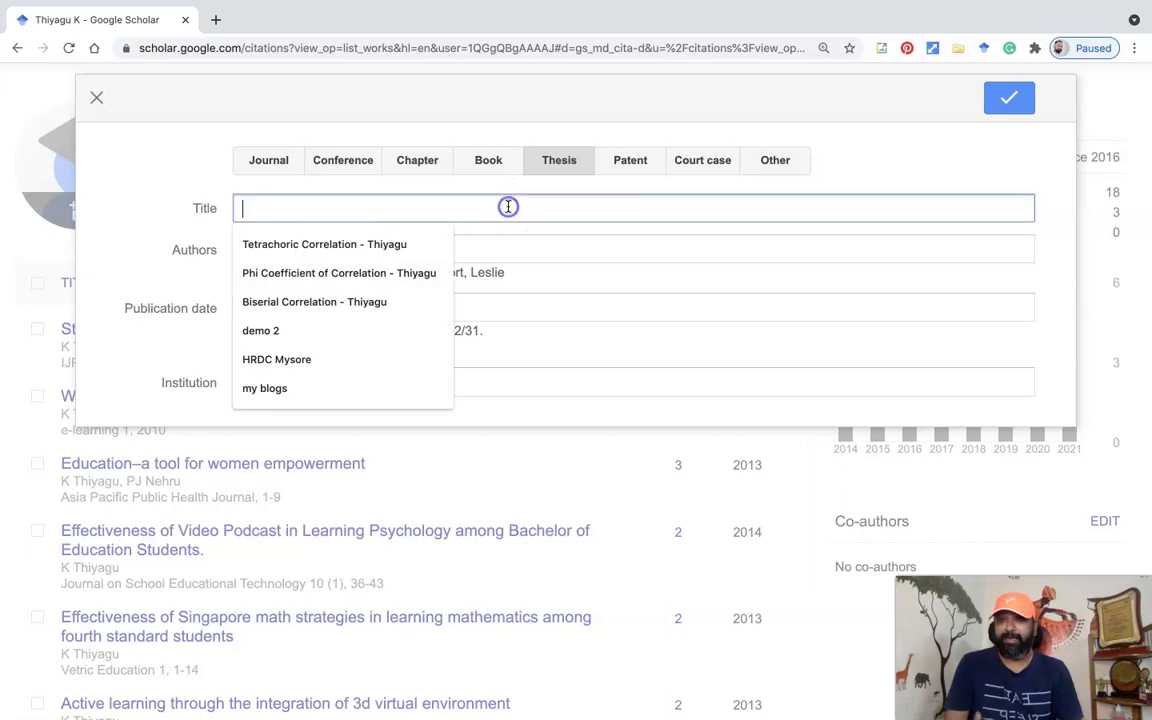
left_click(560, 240)
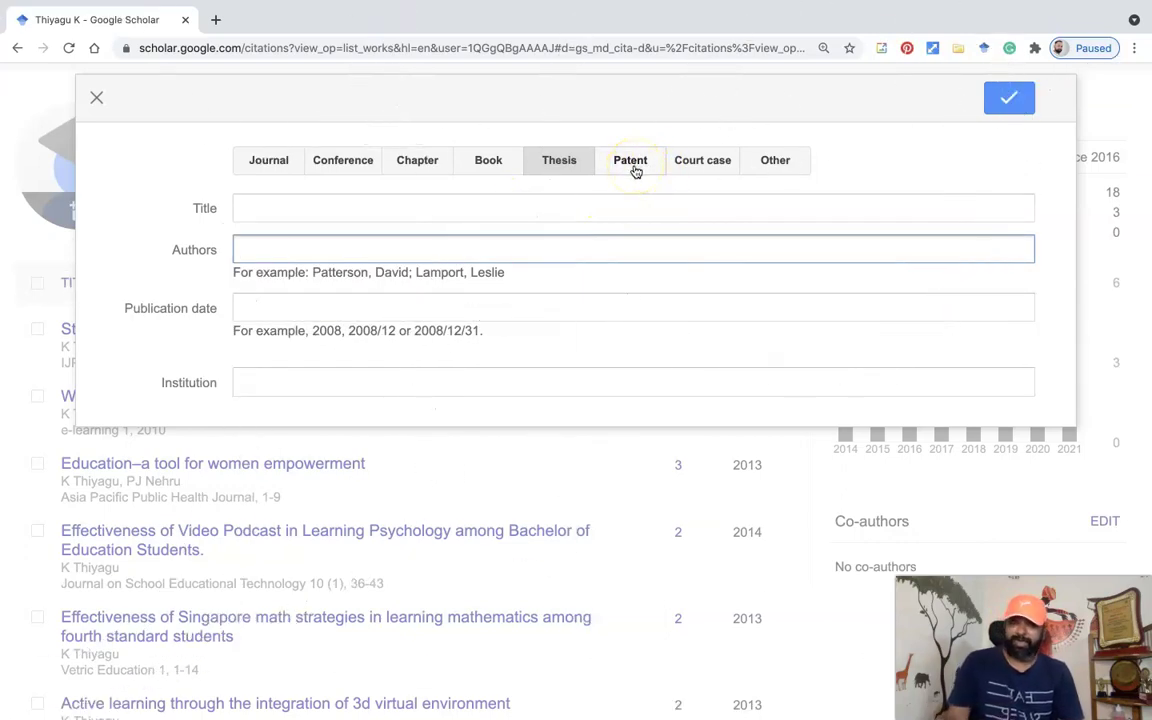
Examine the entry fields for the Patent, Court case and Other publication types
left_click(634, 171)
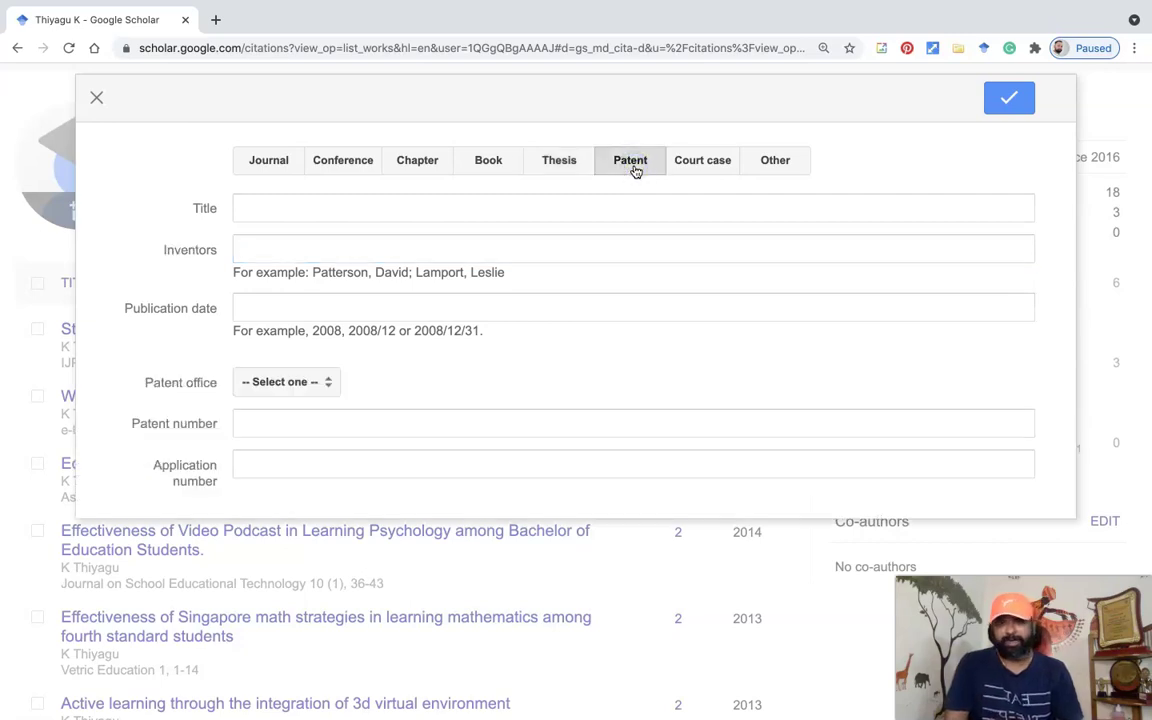
left_click(703, 167)
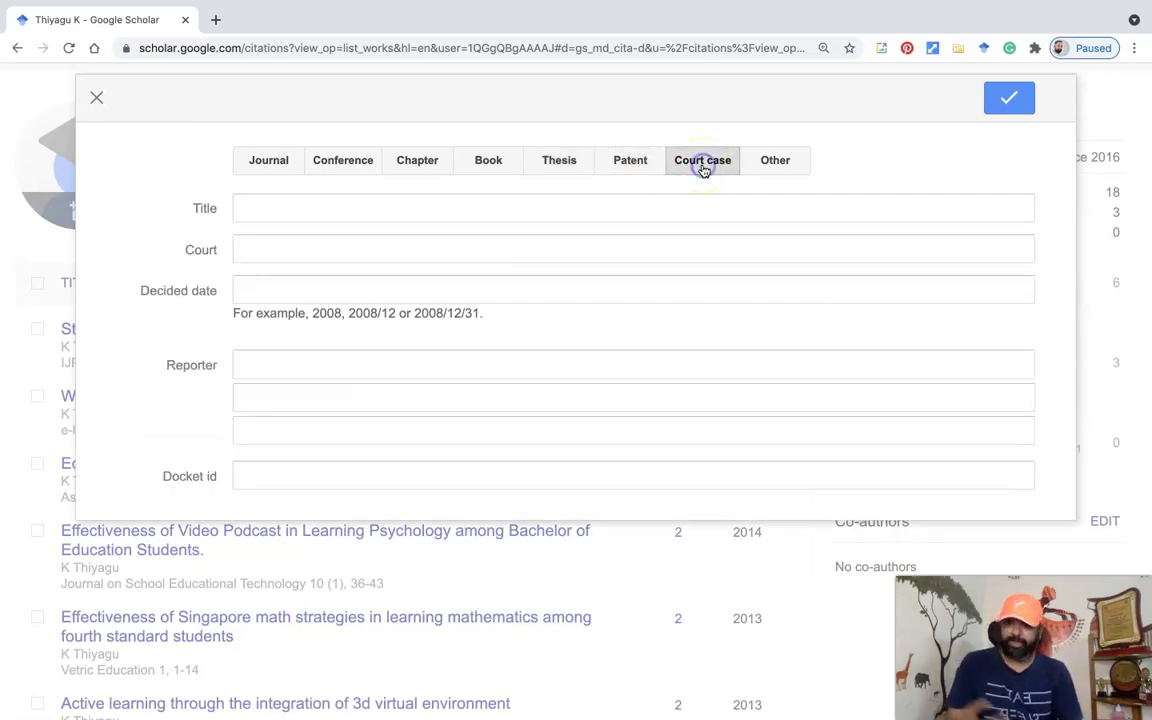
left_click(773, 166)
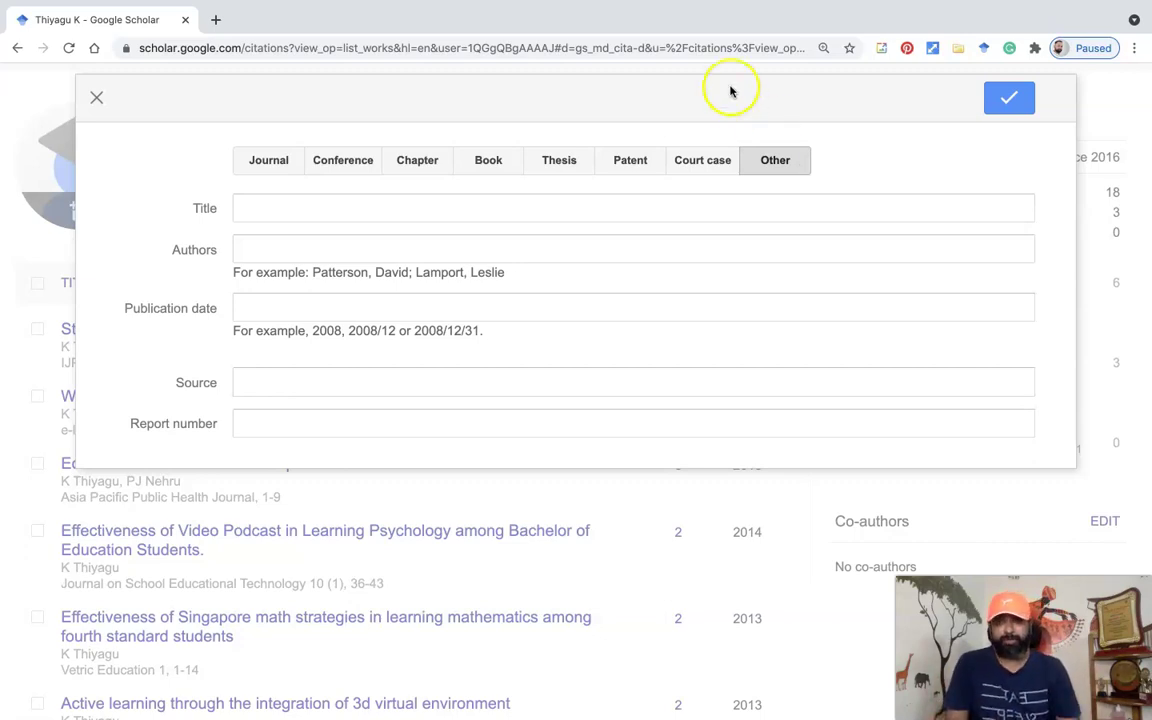
Close the manual article form without adding an entry and view the start of the profile page
left_click(97, 96)
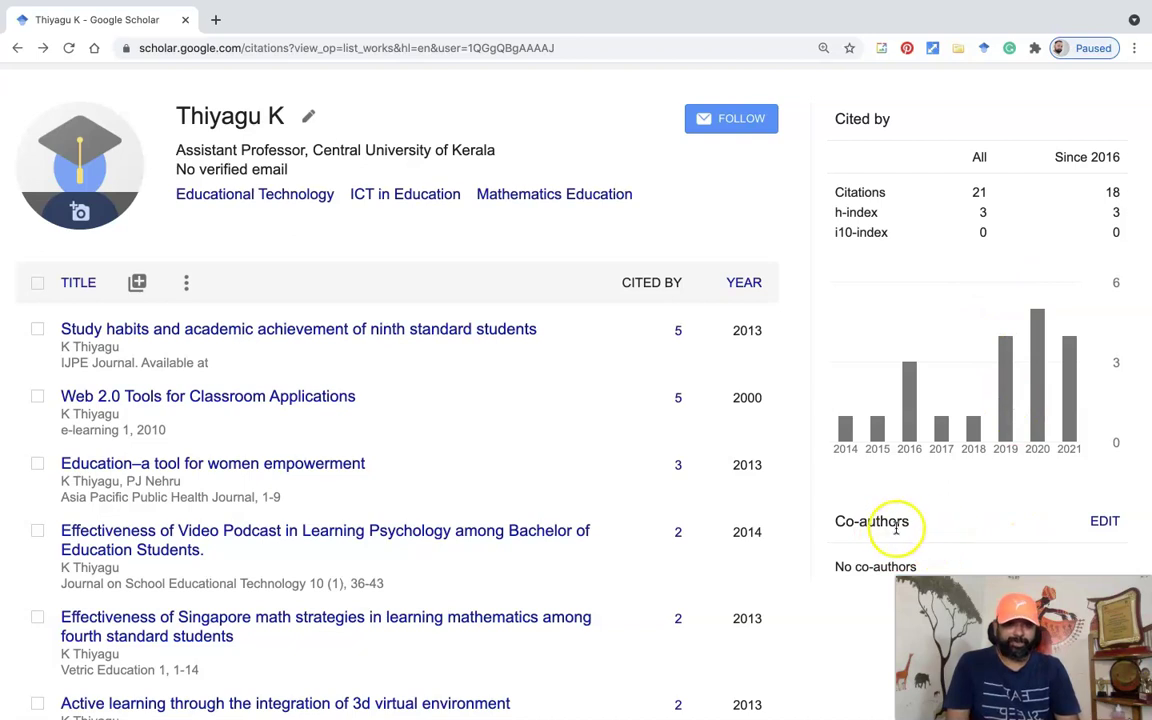
scroll(943, 568, "up", 3)
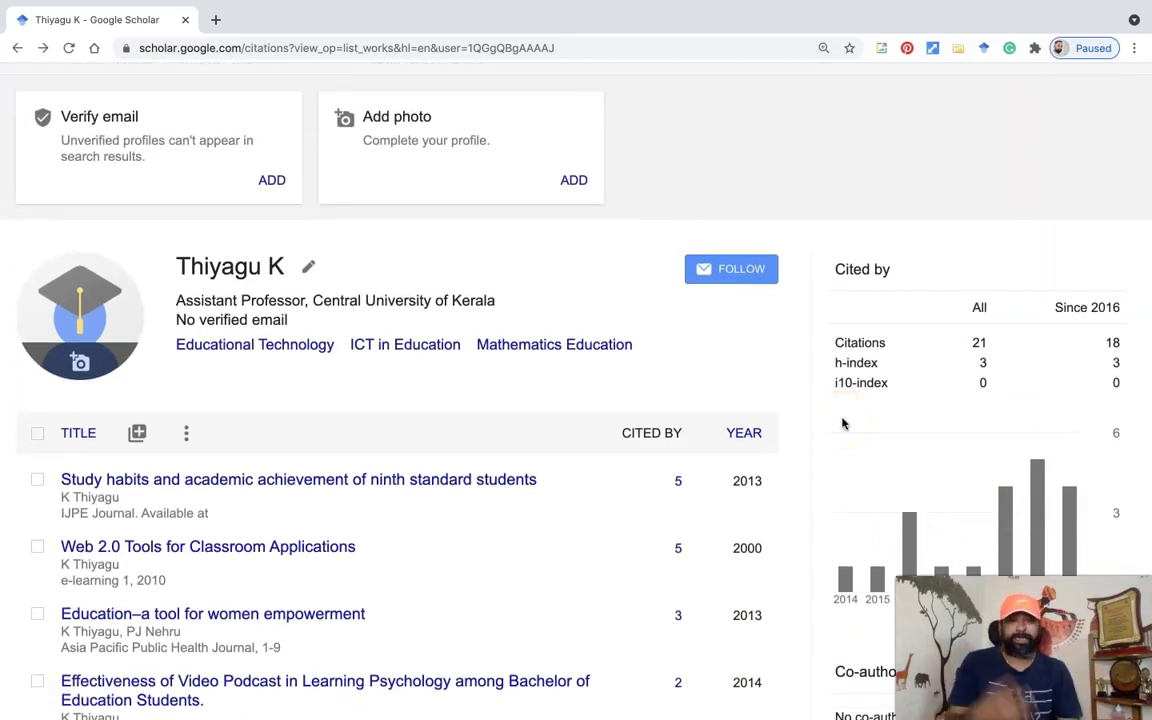
scroll(812, 200, "up", 1)
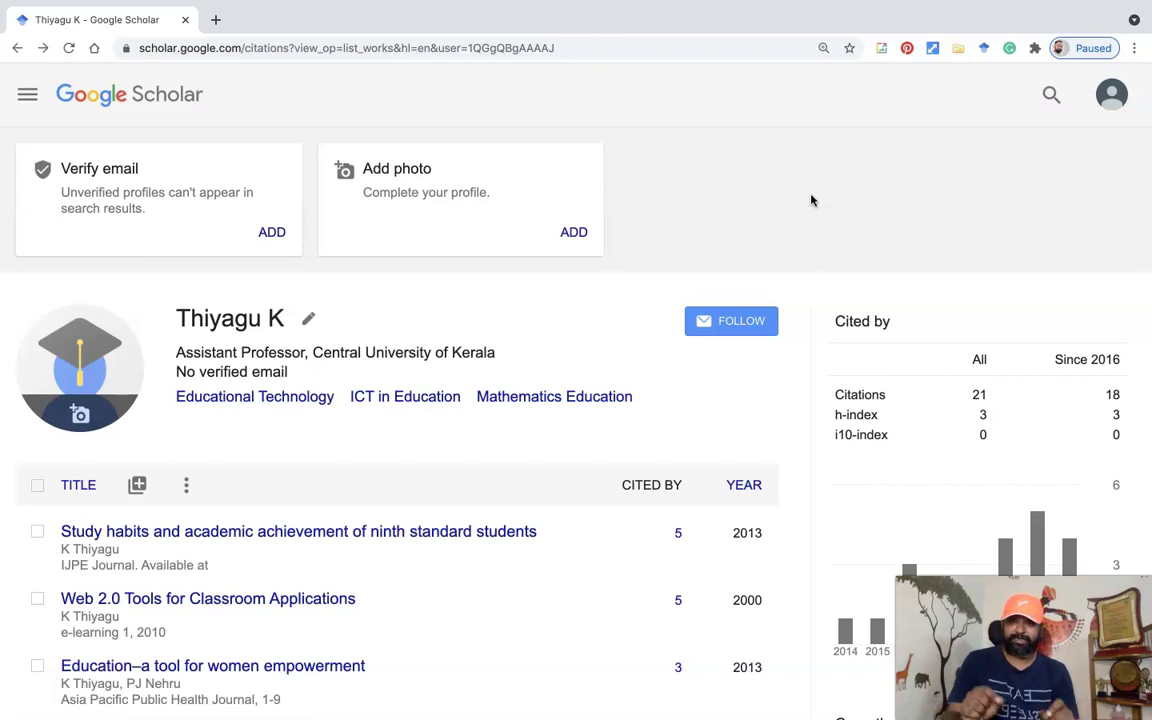
left_click(826, 200)
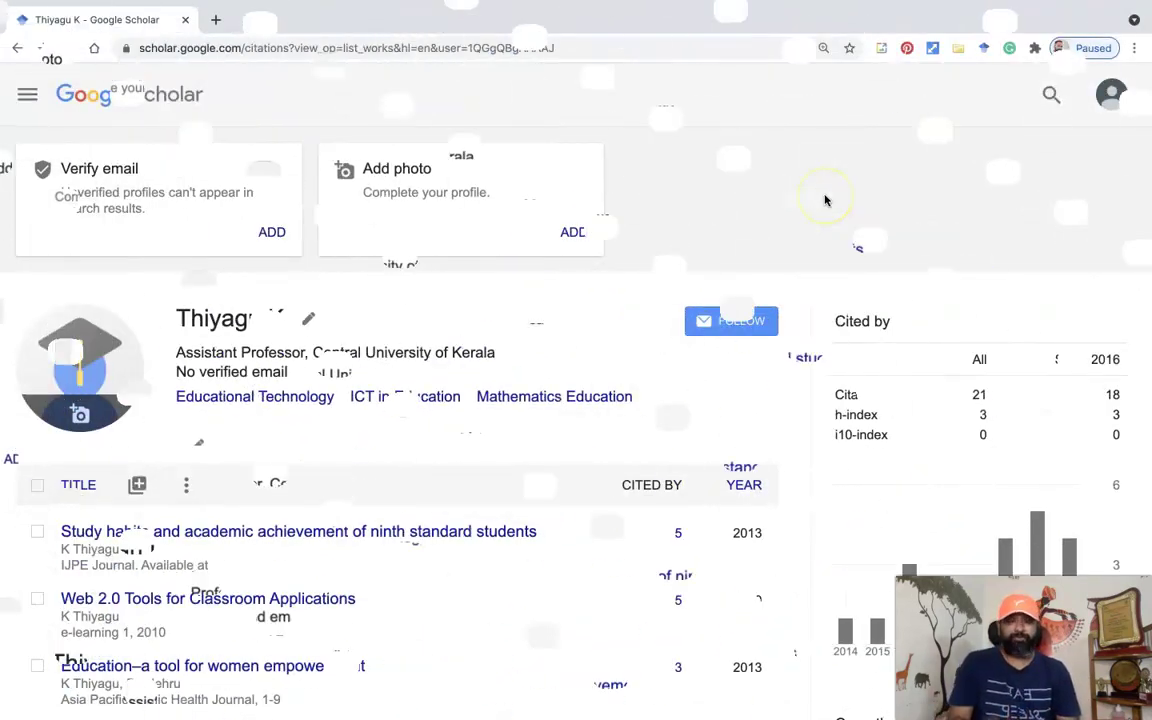